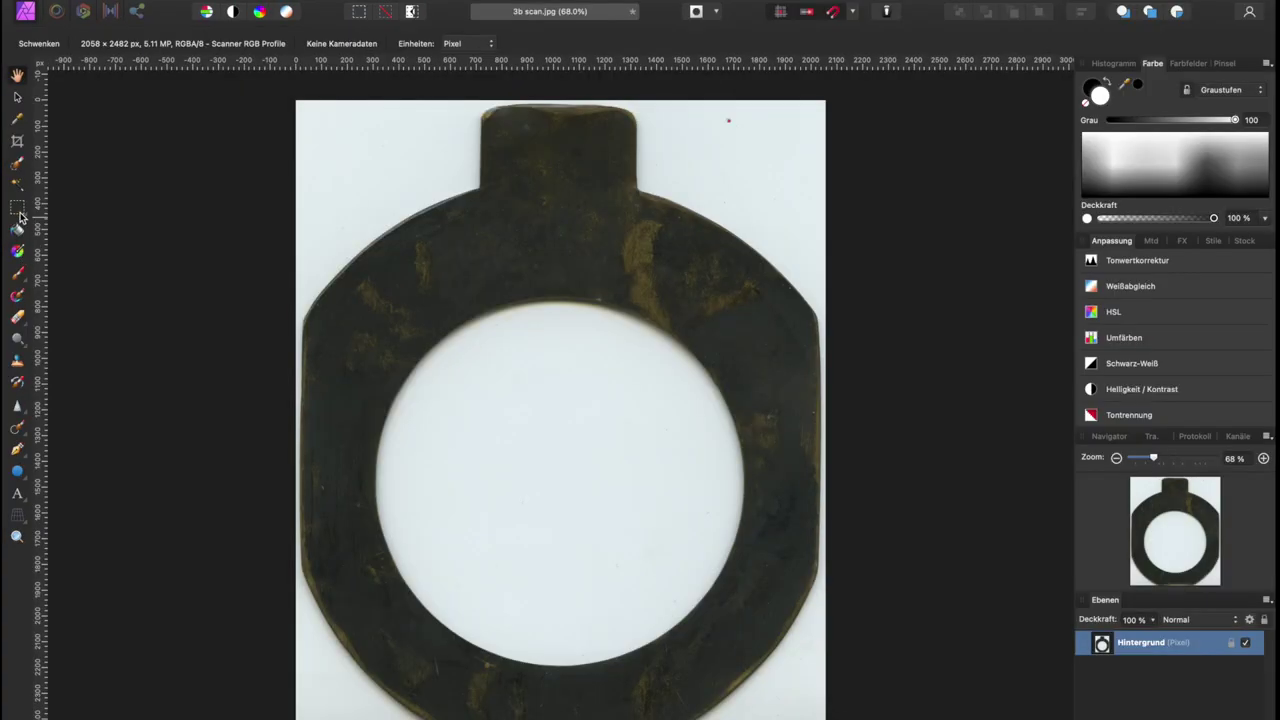
Brush-select the dark stop plate ring and refine the selection around its edges
left_click(24, 164)
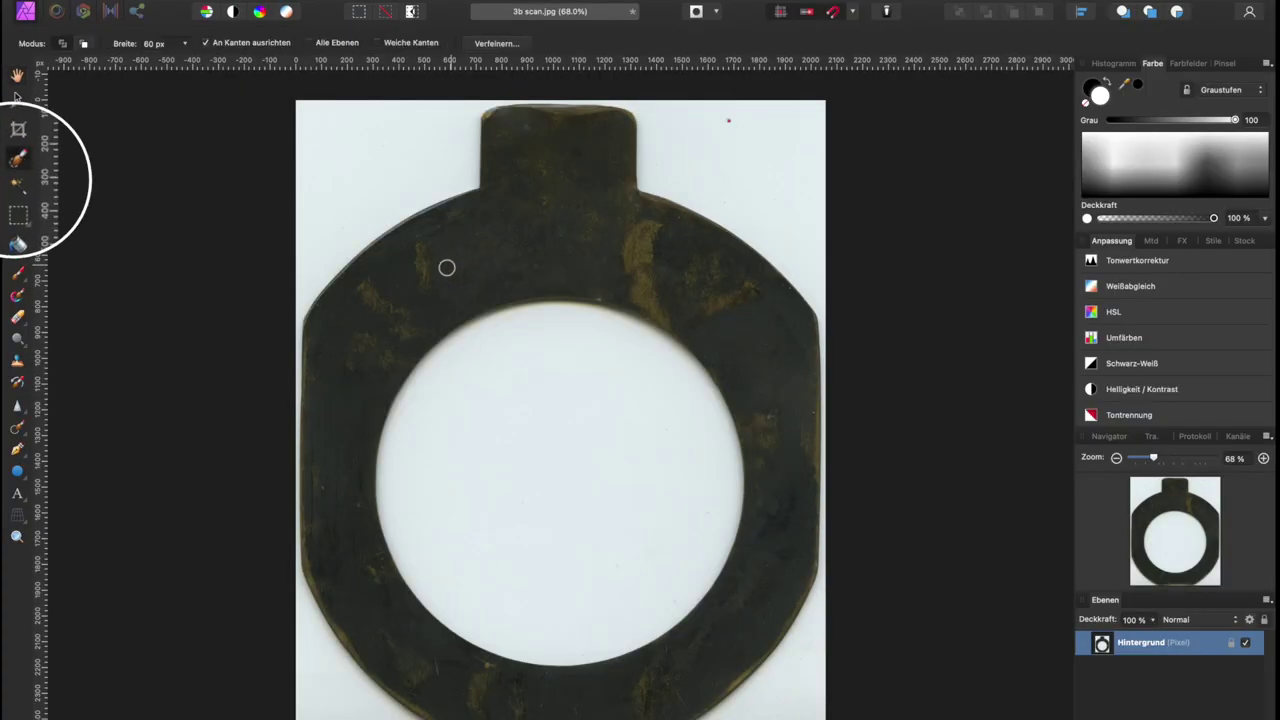
left_click_drag(406, 294, 700, 671)
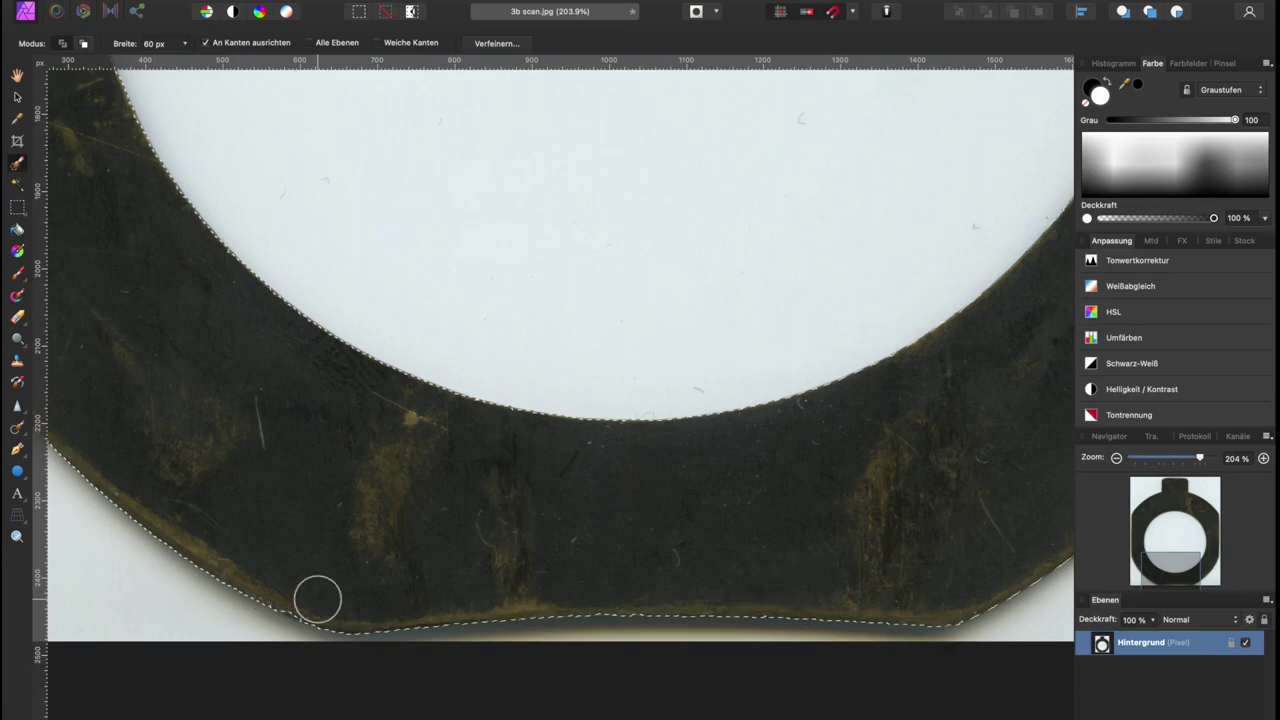
scroll(517, 426, "up", 10)
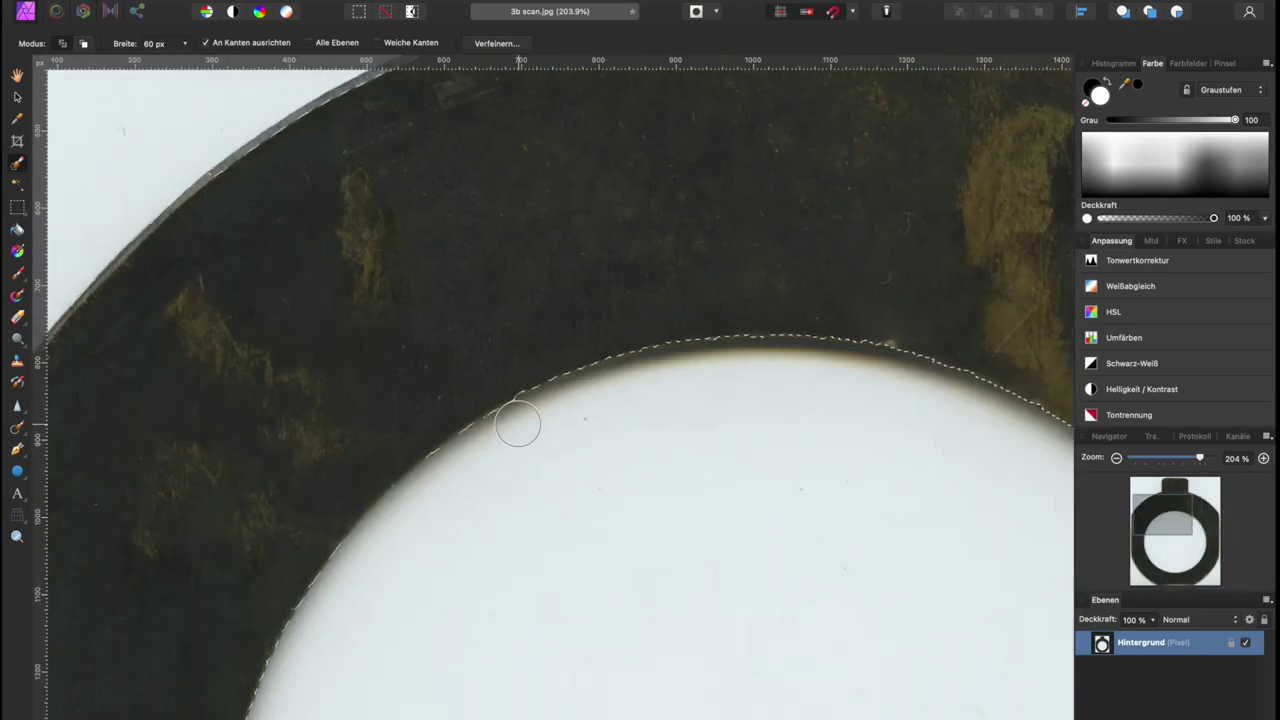
scroll(517, 426, "up", 15)
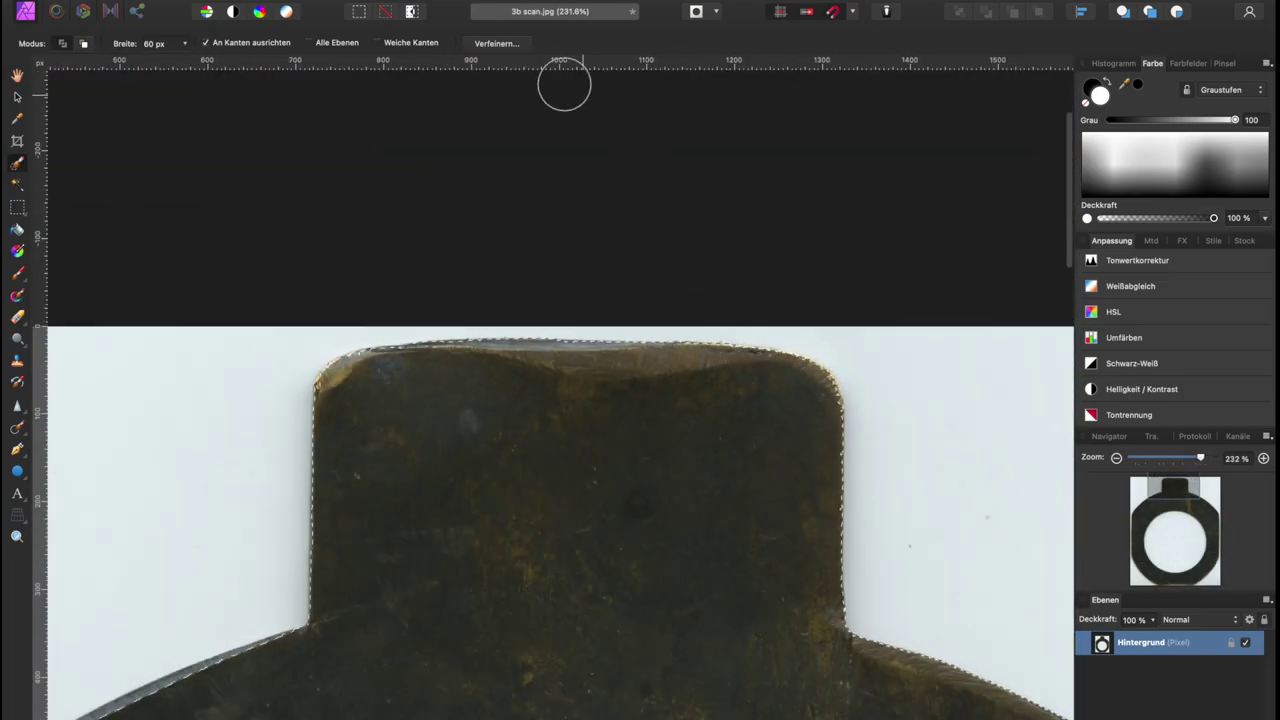
left_click(508, 44)
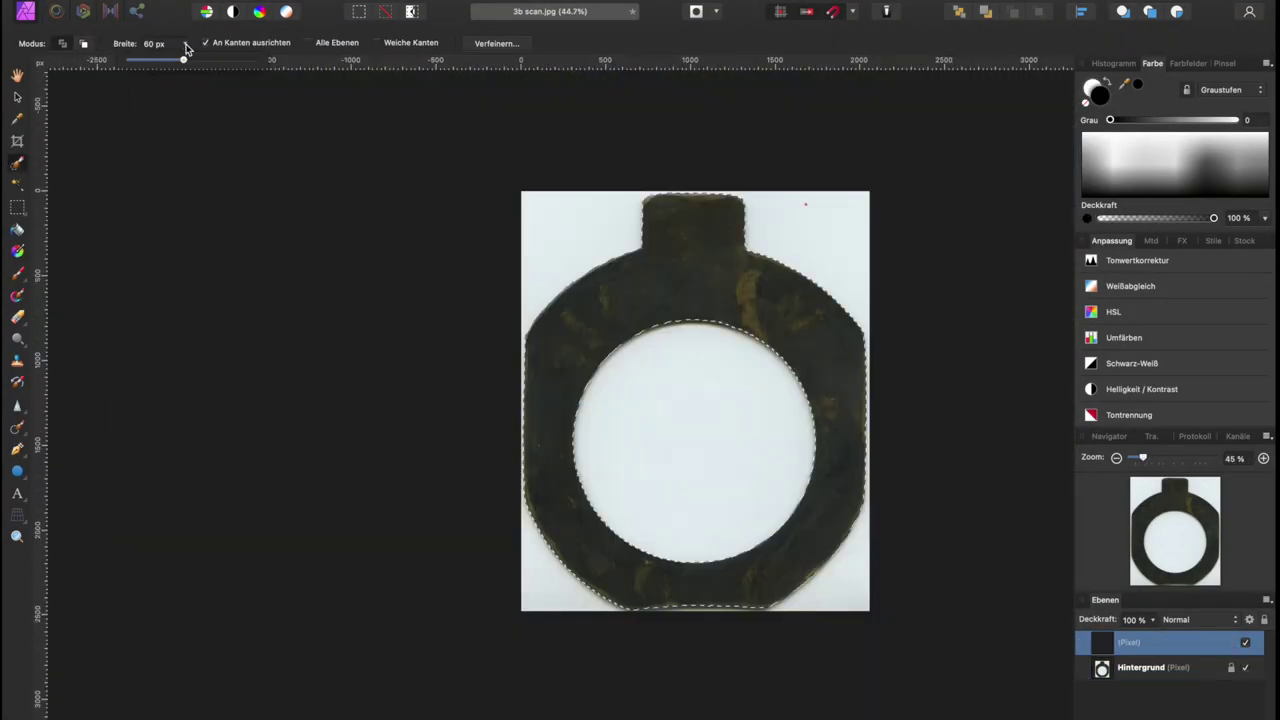
mouse_move(365, 470)
left_mouse_down()
mouse_move(435, 357)
mouse_move(571, 206)
mouse_move(757, 146)
mouse_move(571, 634)
mouse_move(336, 501)
mouse_move(414, 400)
mouse_move(563, 563)
mouse_move(592, 508)
mouse_move(640, 463)
mouse_move(557, 304)
left_mouse_up()
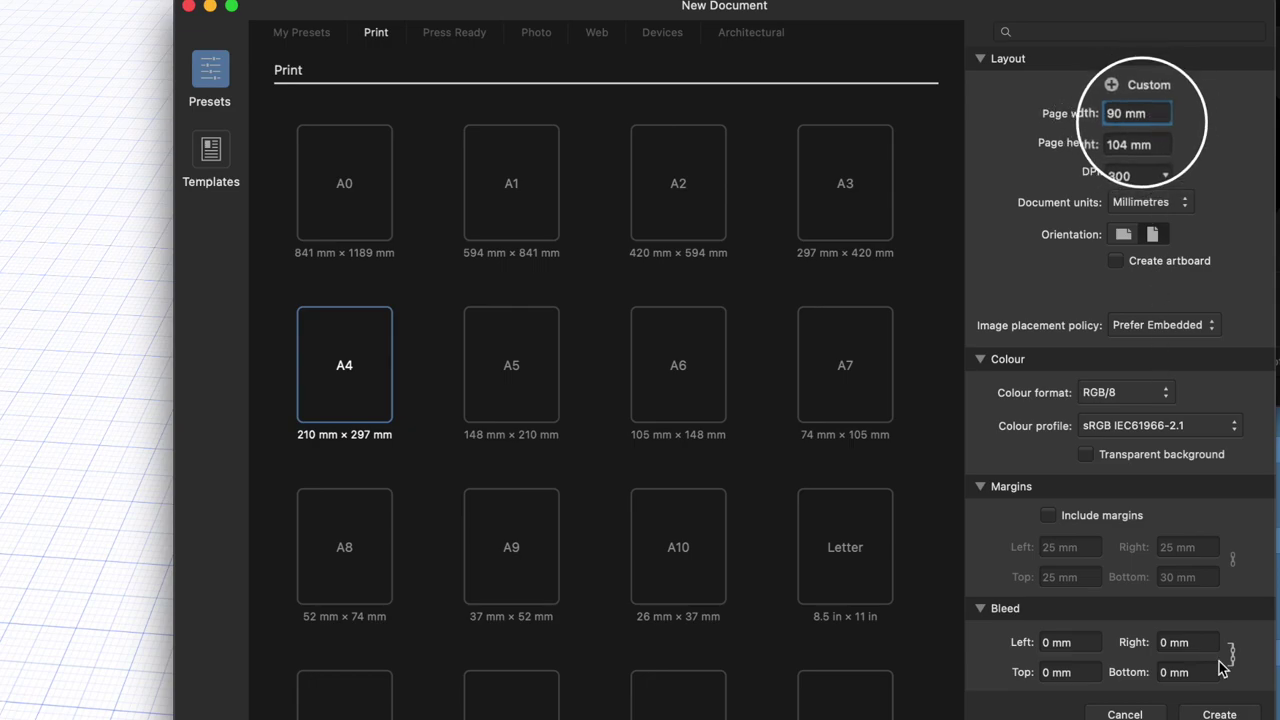
Create the 90 × 104 mm document, paste the black plate and centre an ellipse in its aperture hole
left_click(1219, 714)
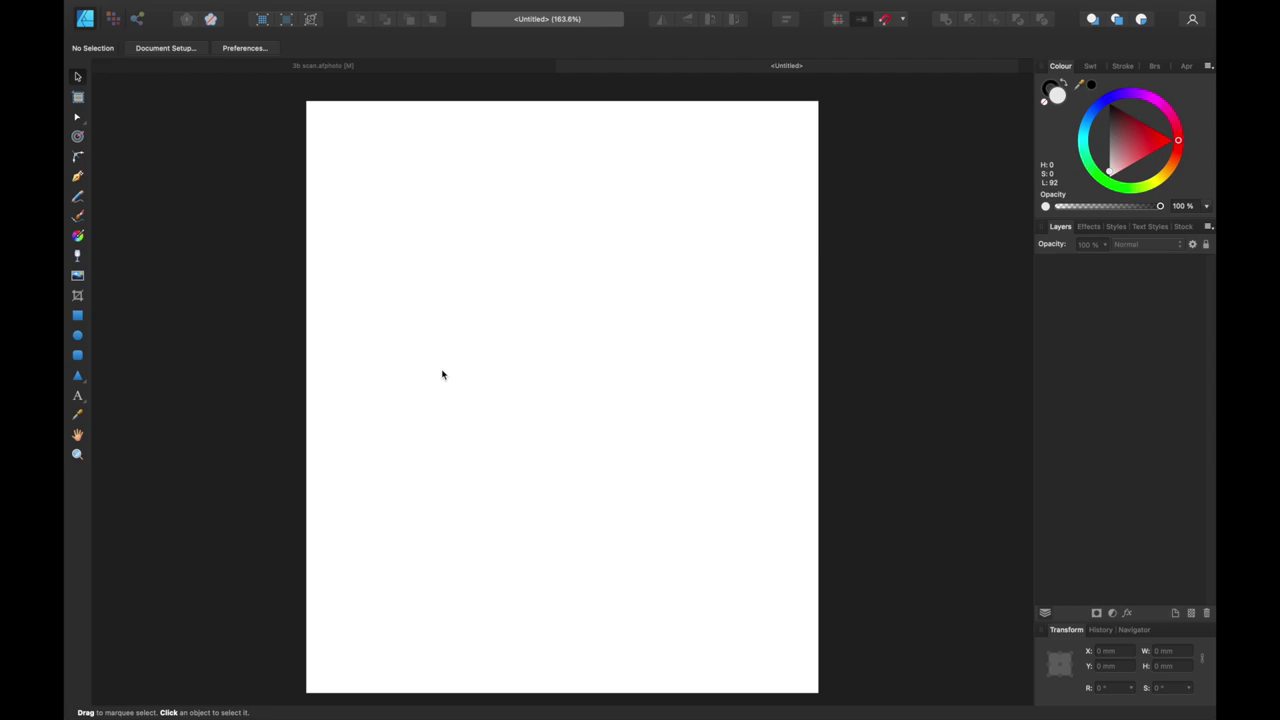
key("super+v")
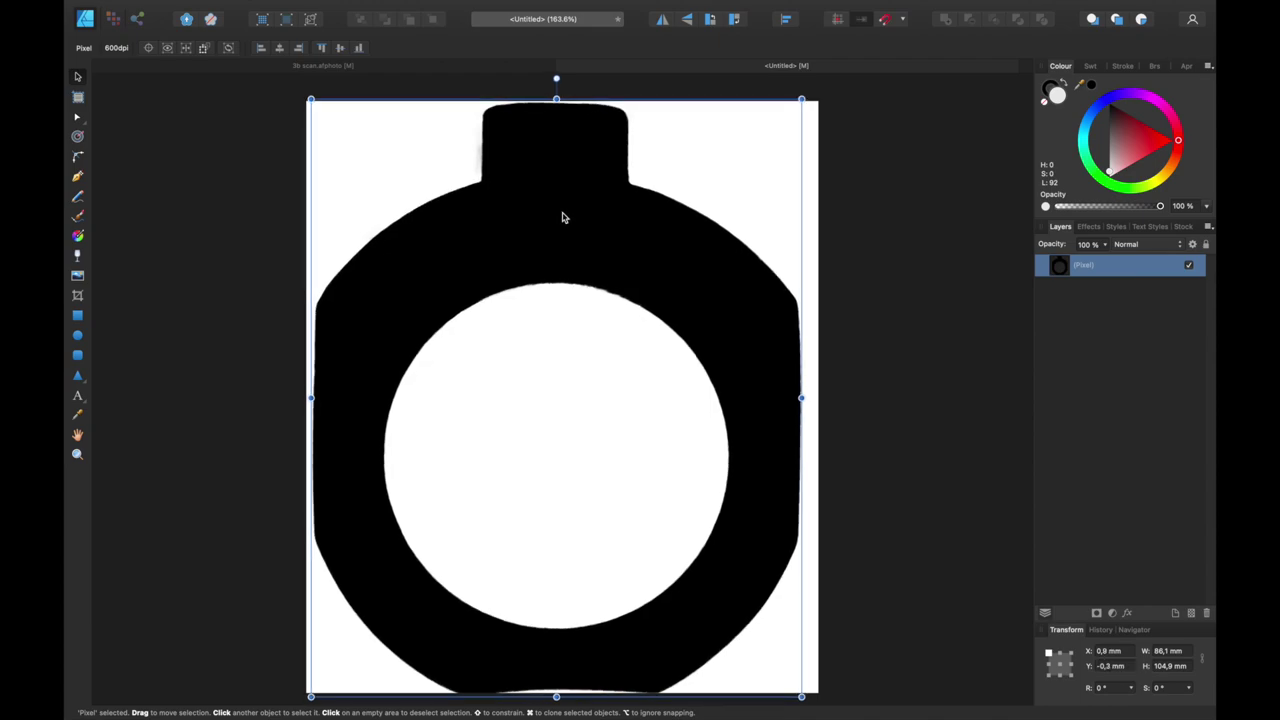
left_click_drag(455, 325, 620, 490)
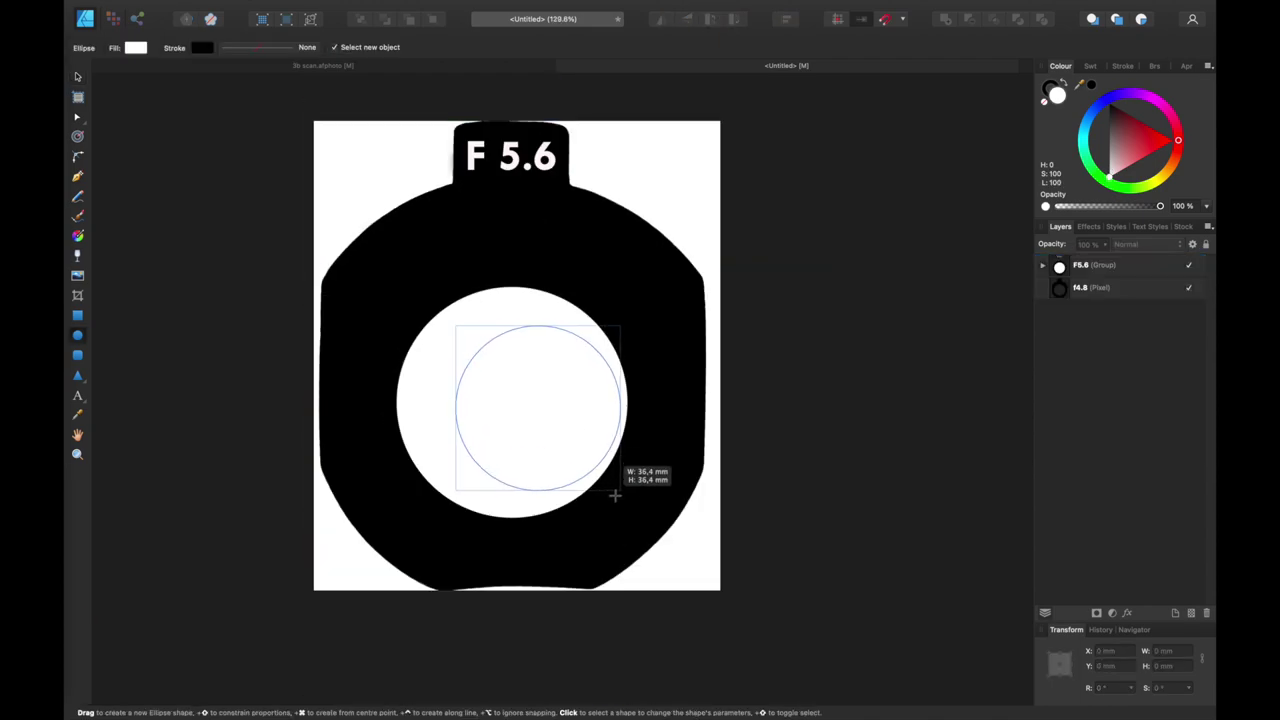
key("v")
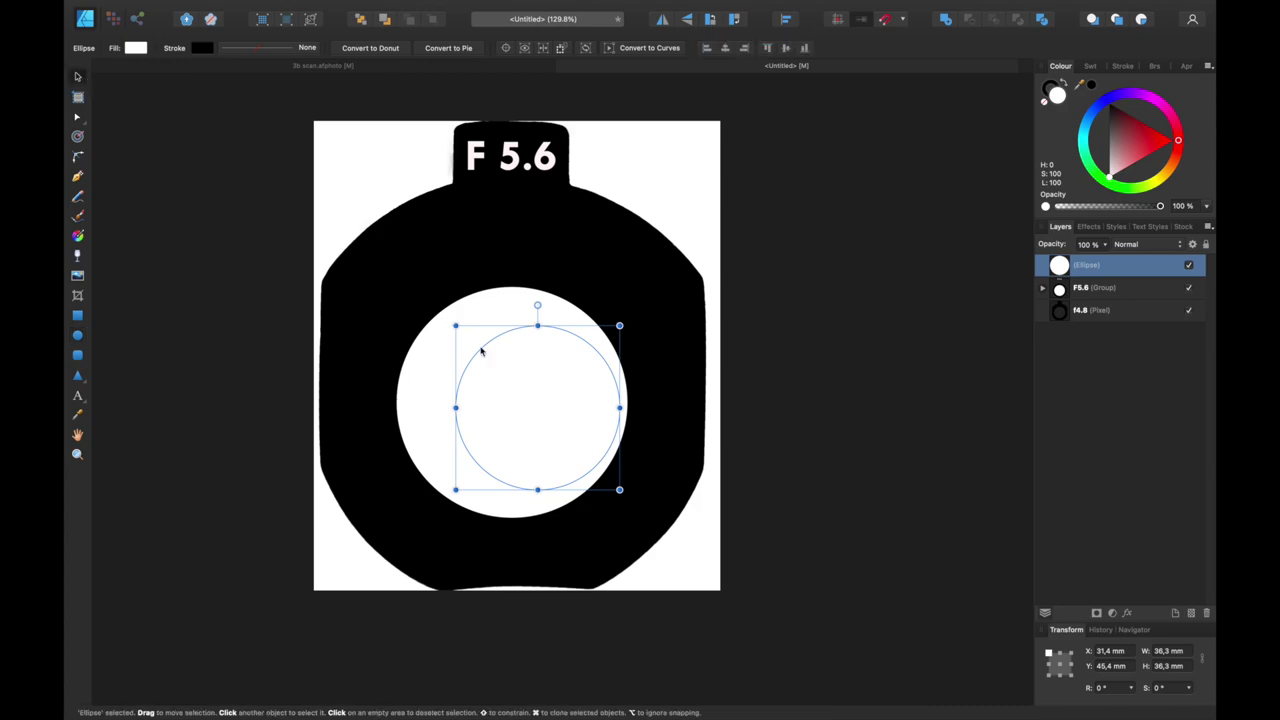
mouse_move(480, 349)
left_mouse_down()
mouse_move(503, 371)
mouse_move(501, 349)
left_mouse_up()
Hide the F5.6 version and show the F11 and F16 plate versions
scroll(500, 357, "up", 4)
scroll(498, 358, "down", 2)
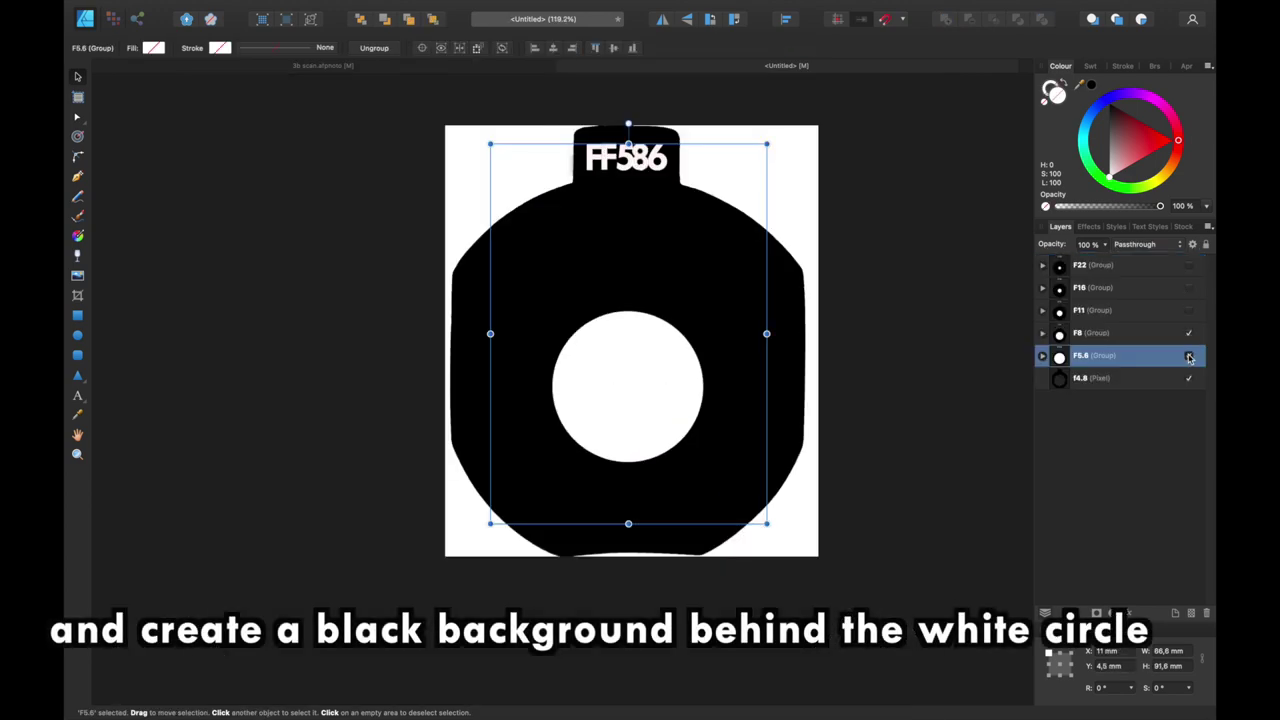
left_click(1189, 357)
left_click(1189, 312)
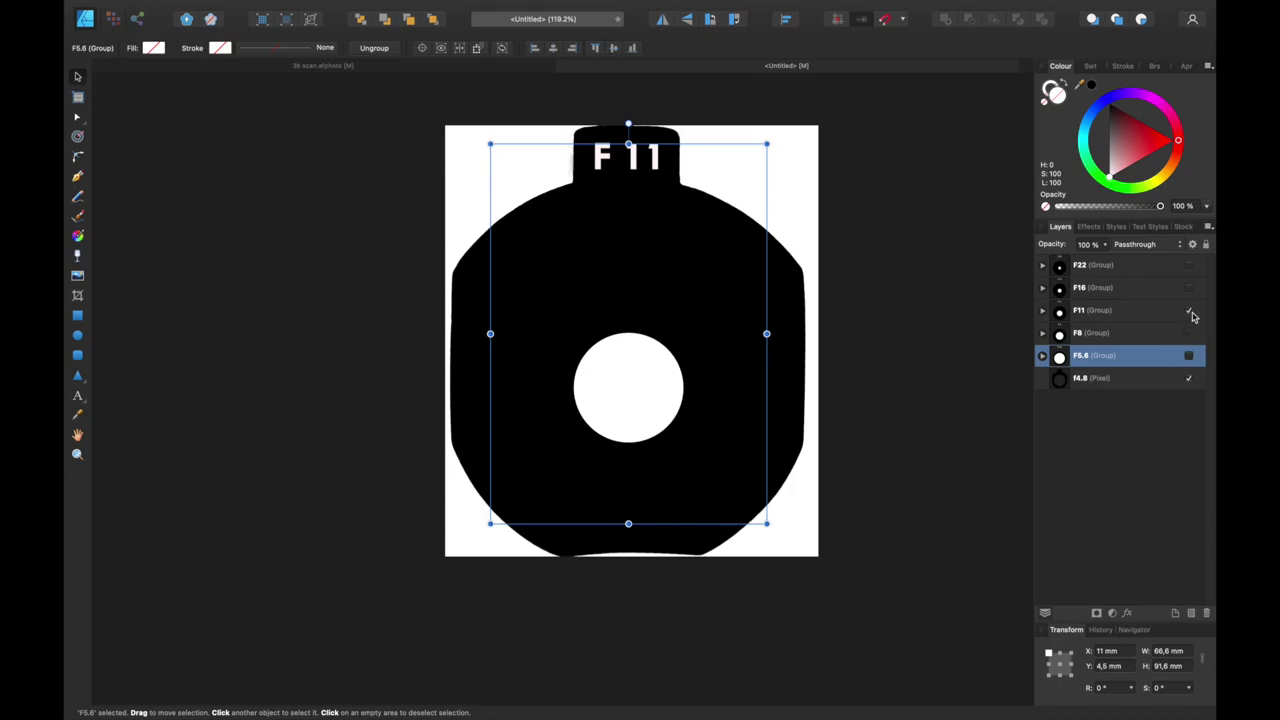
left_click(1189, 289)
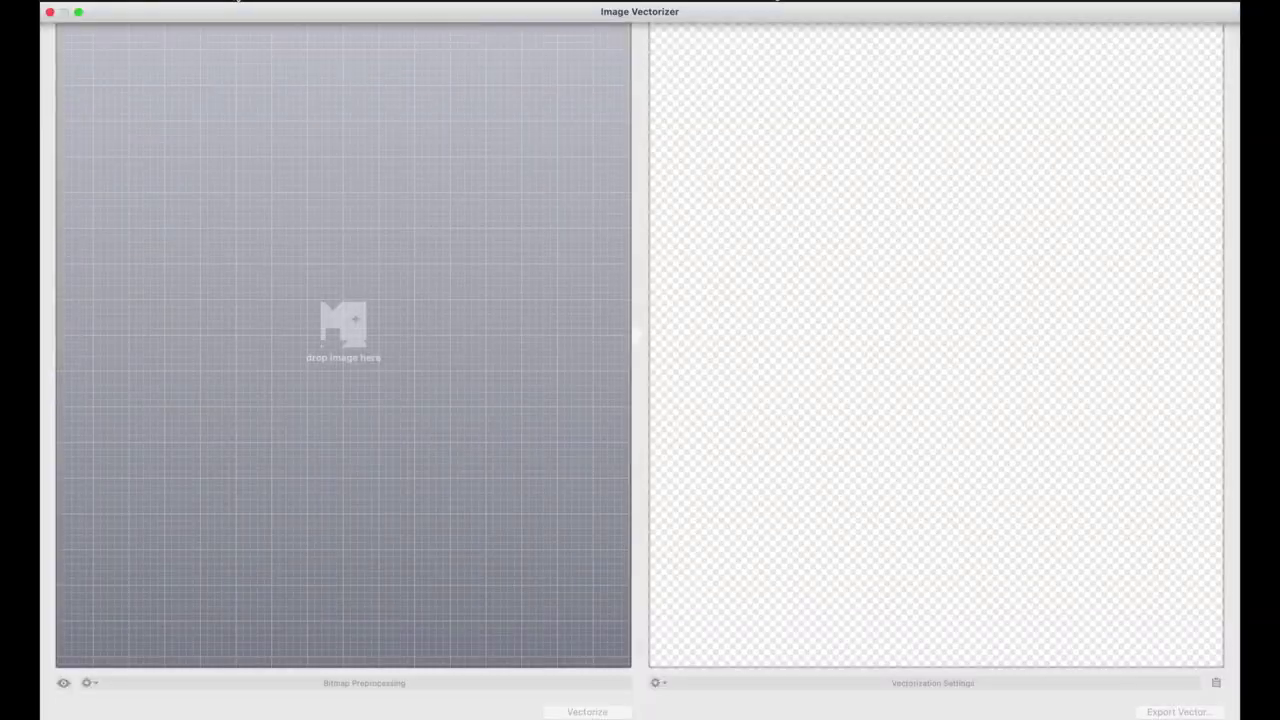
Import the 3b_f5.6.png plate image into Image Vectorizer
left_click(188, 2)
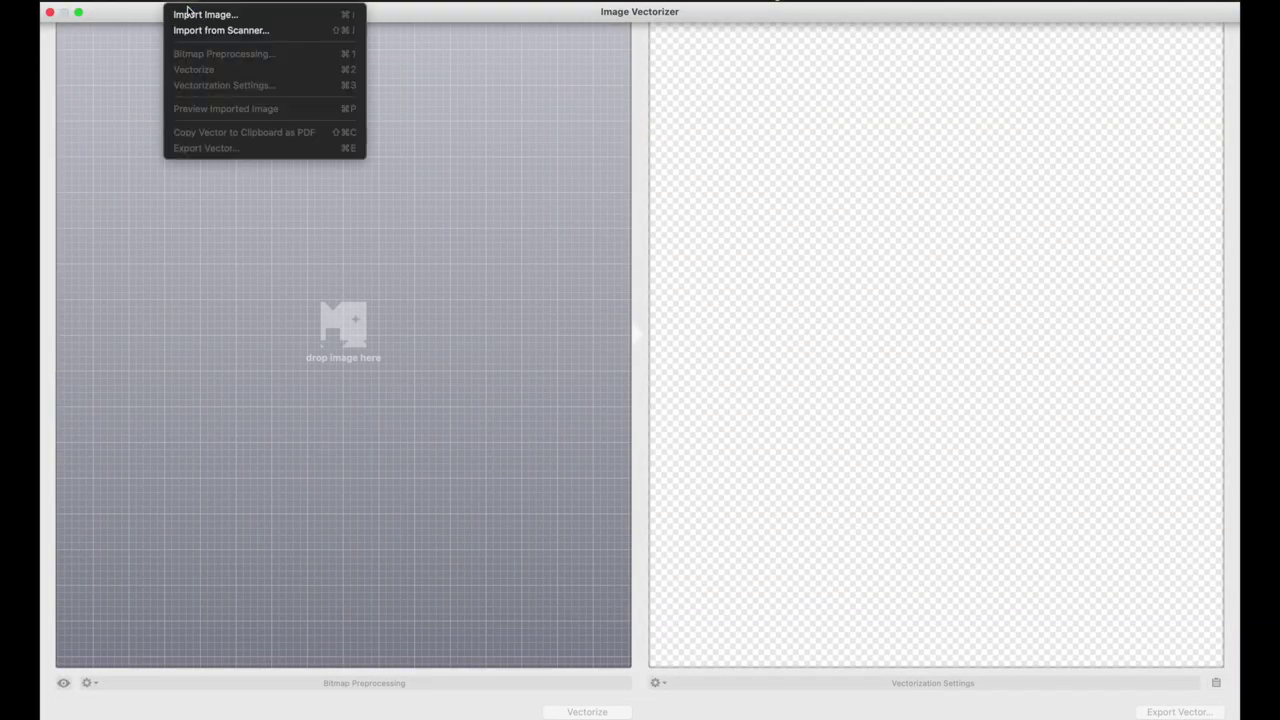
left_click(190, 14)
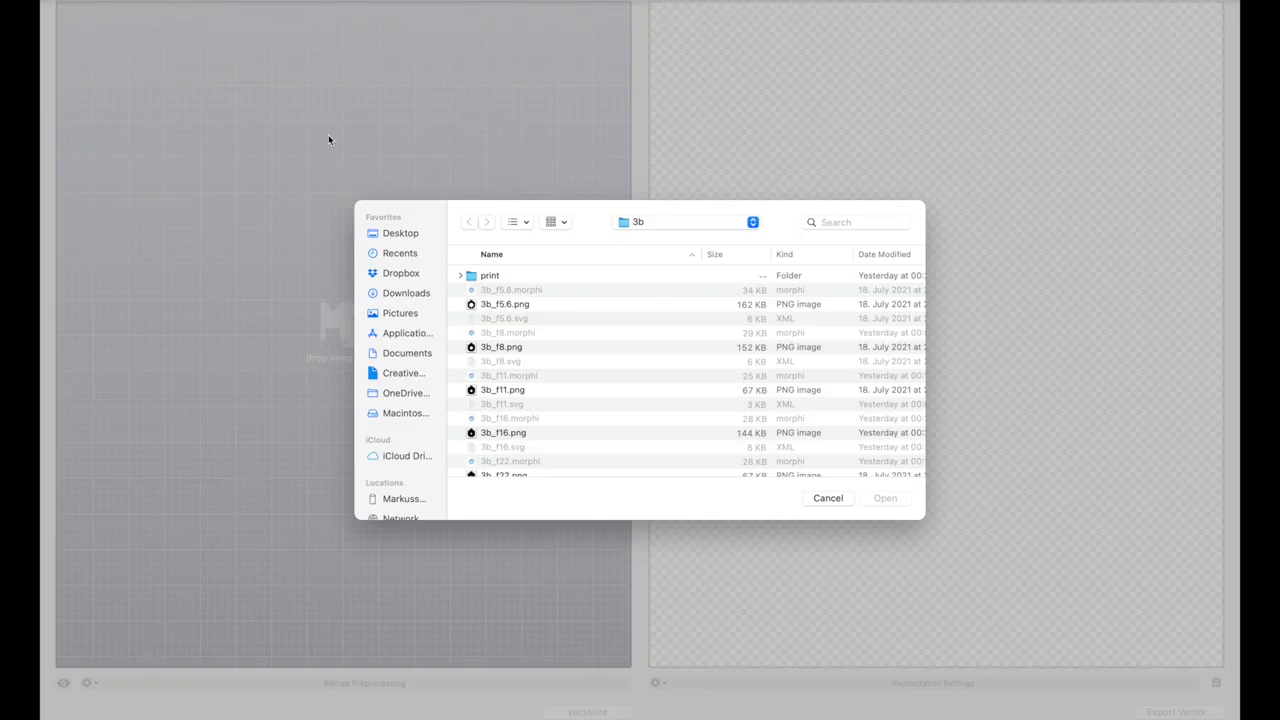
double_click(511, 304)
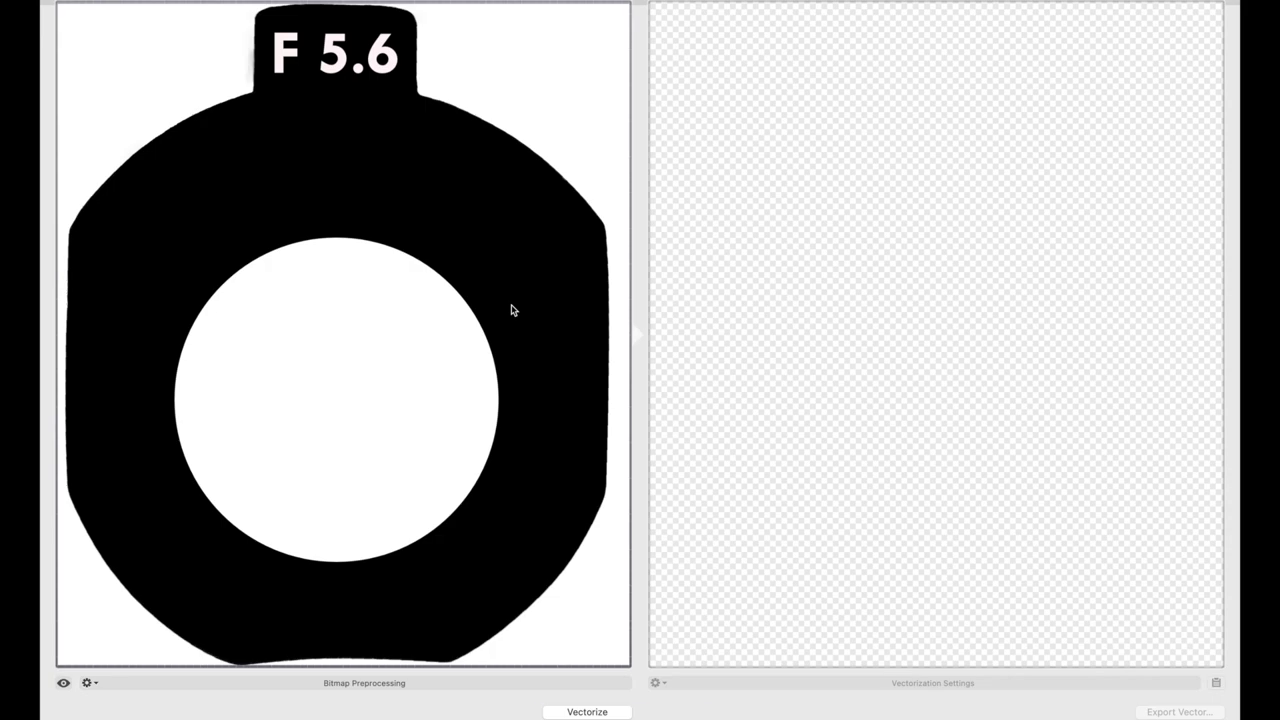
Vectorize the plate image and raise the corner threshold to 1.03
left_click(614, 712)
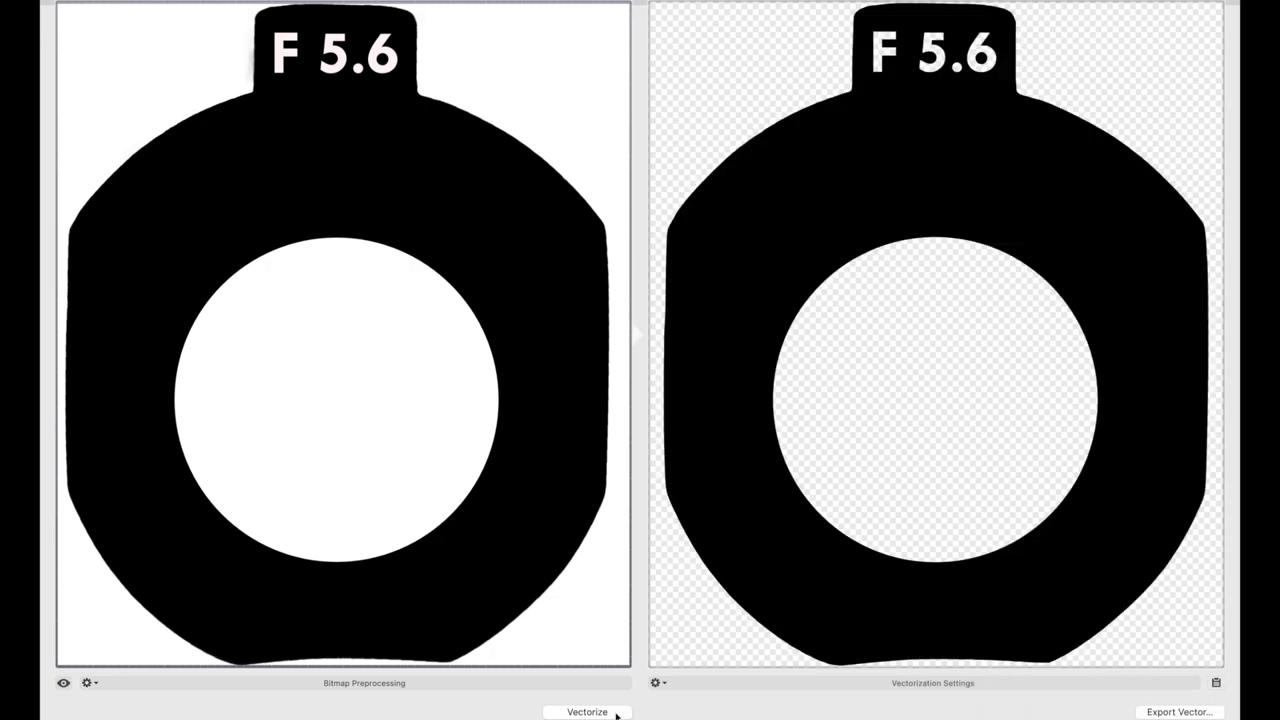
left_click(656, 683)
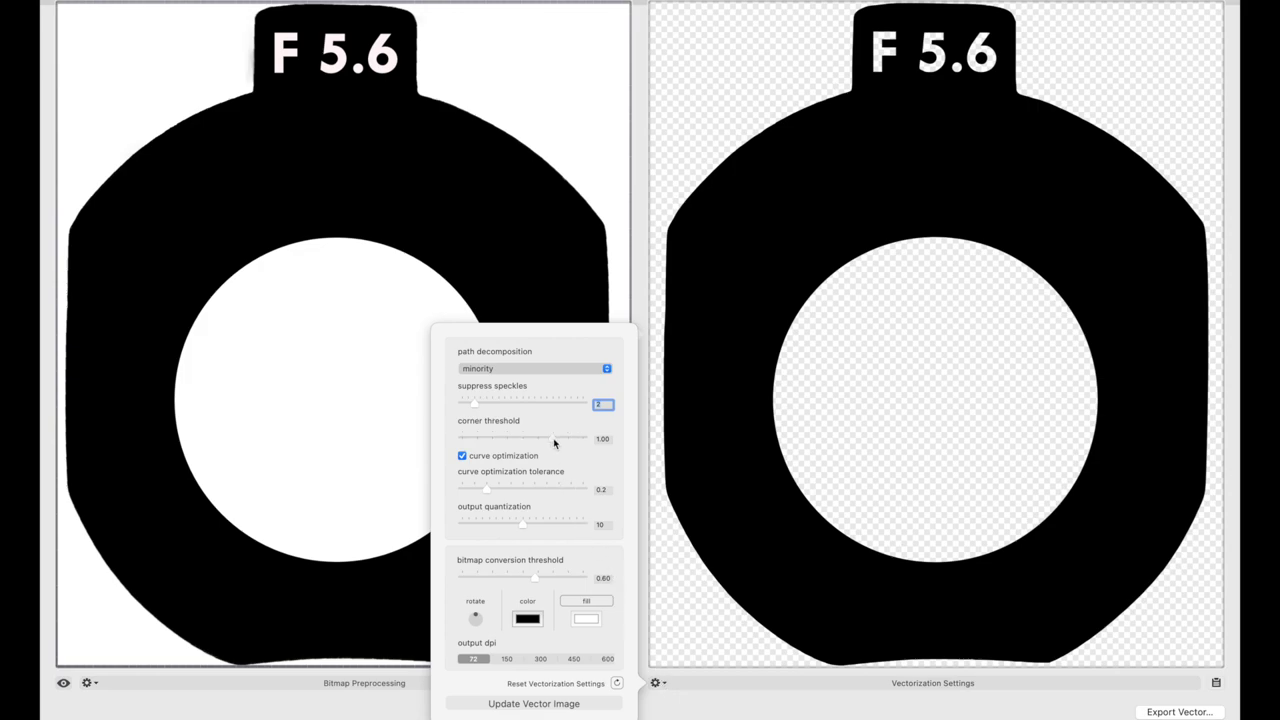
left_click_drag(552, 441, 557, 441)
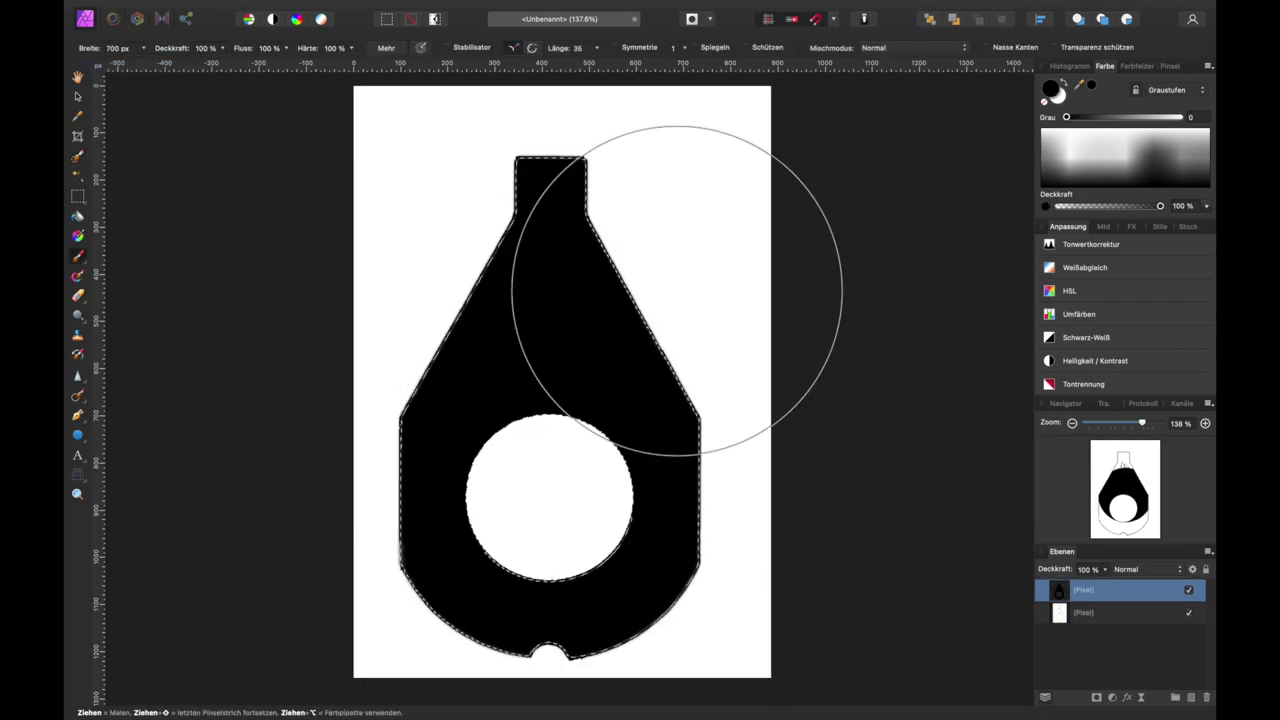
Launch Affinity Designer via Spotlight, hide the f11 layer and show the f4 layer
key("super+space")
type("affi")
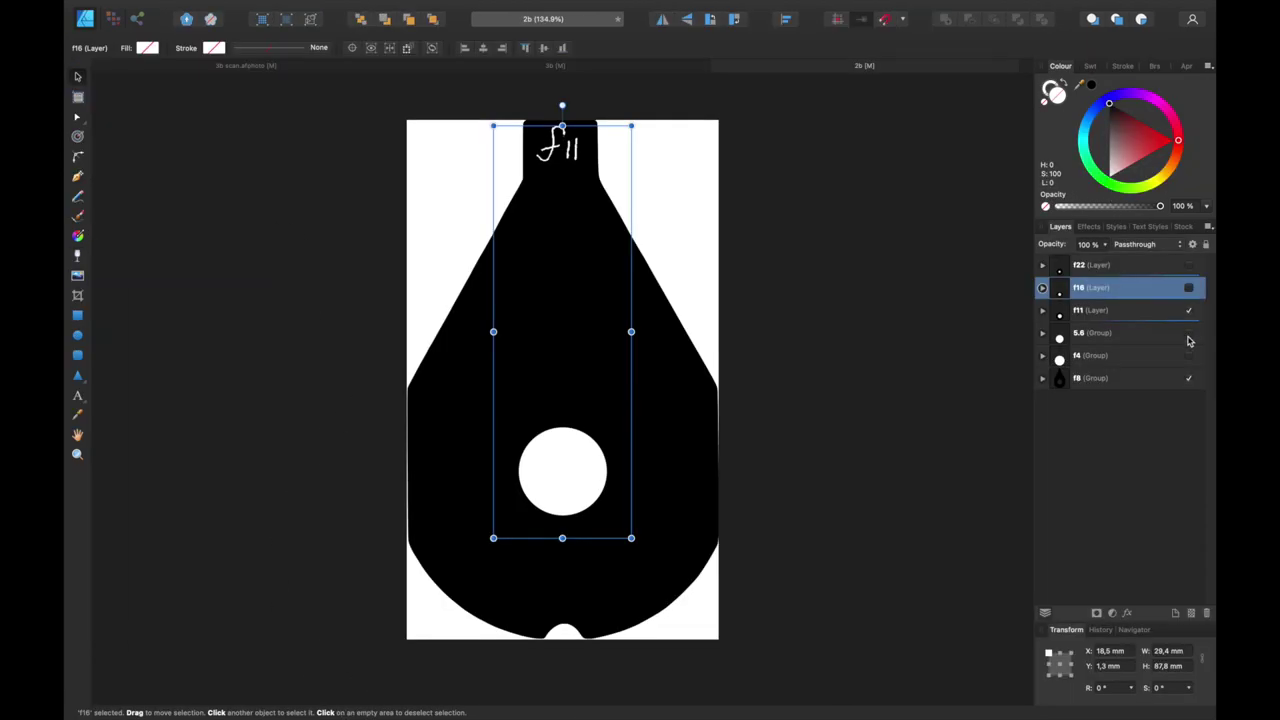
left_click(1189, 314)
left_click(1190, 357)
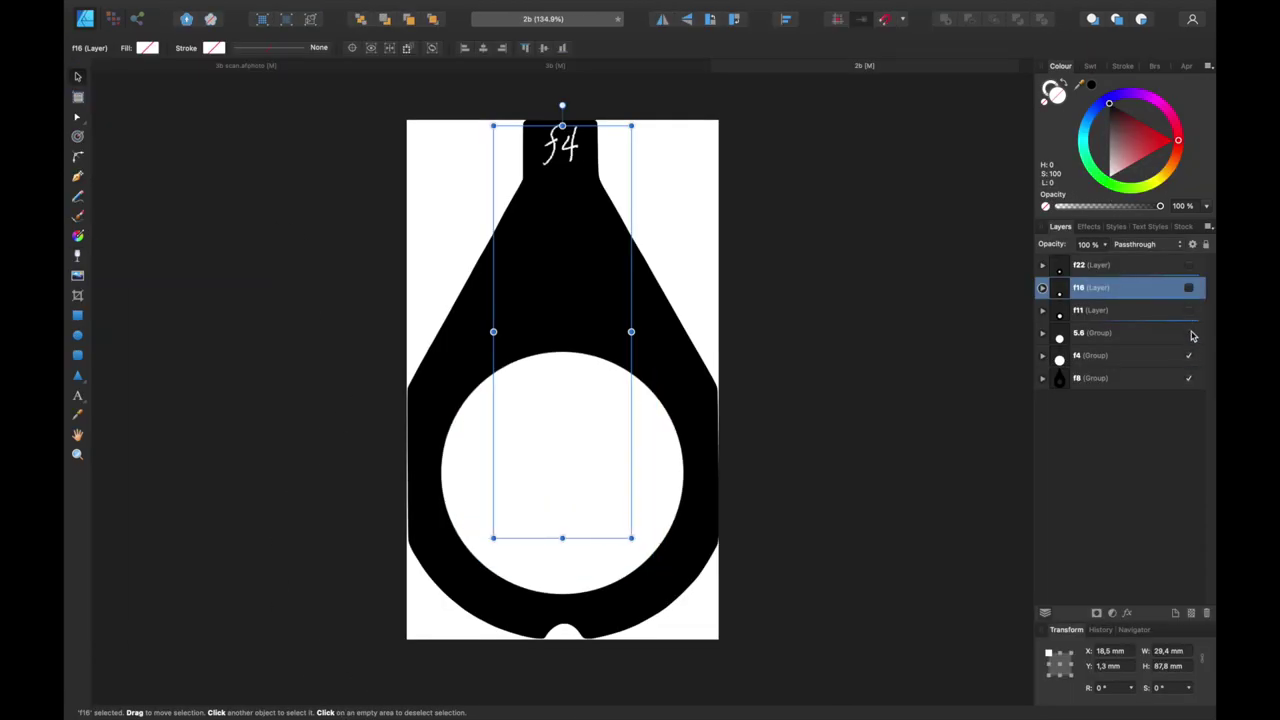
Hide the f4 and 5.6 layers, then show the f16 and f22 plate layers
left_click(1189, 355)
left_click(1189, 332)
left_click(1189, 287)
left_click(1189, 265)
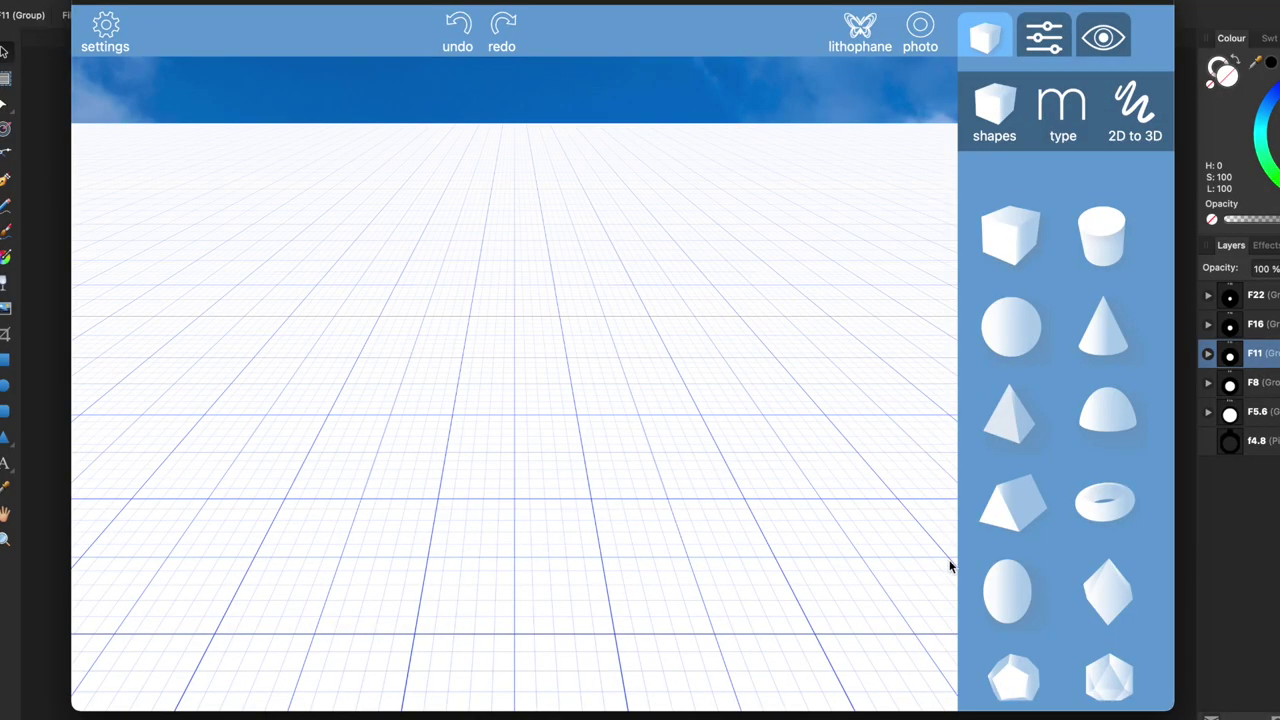
Add the F5.6 plate image to the 2D-to-3D canvas and turn its outline into a 3D object
left_click(1134, 106)
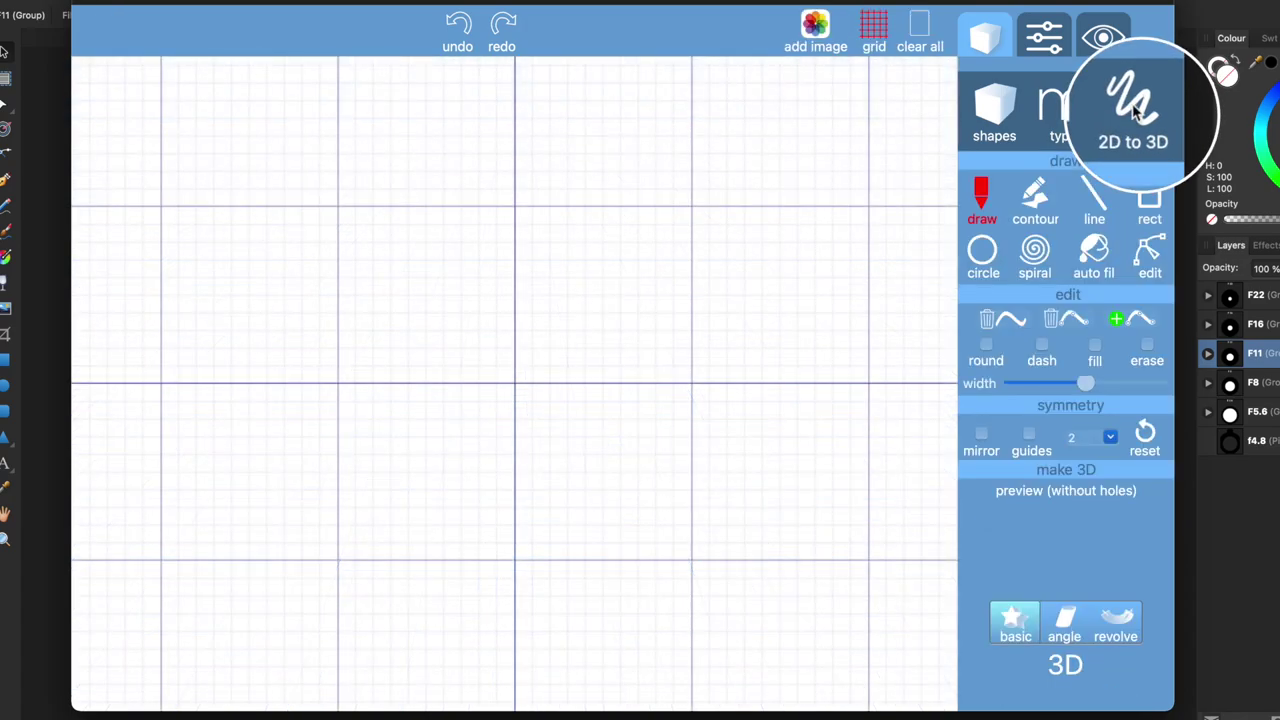
left_click(815, 37)
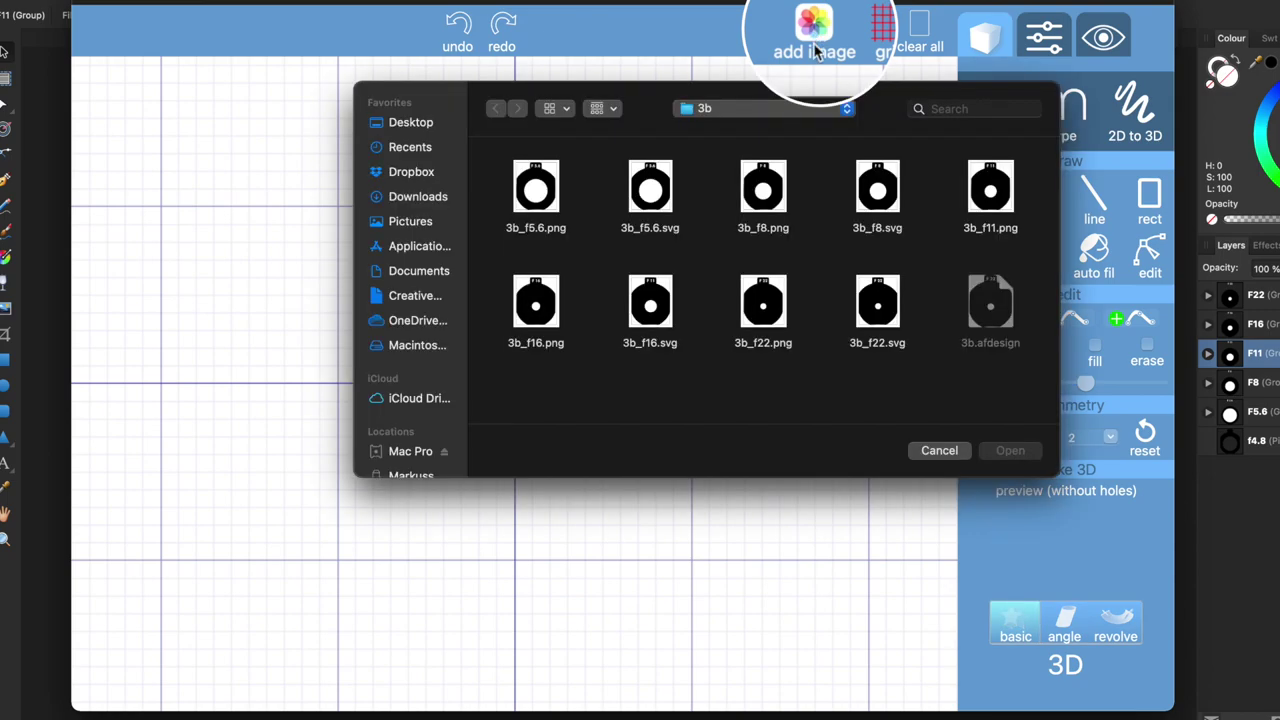
double_click(647, 197)
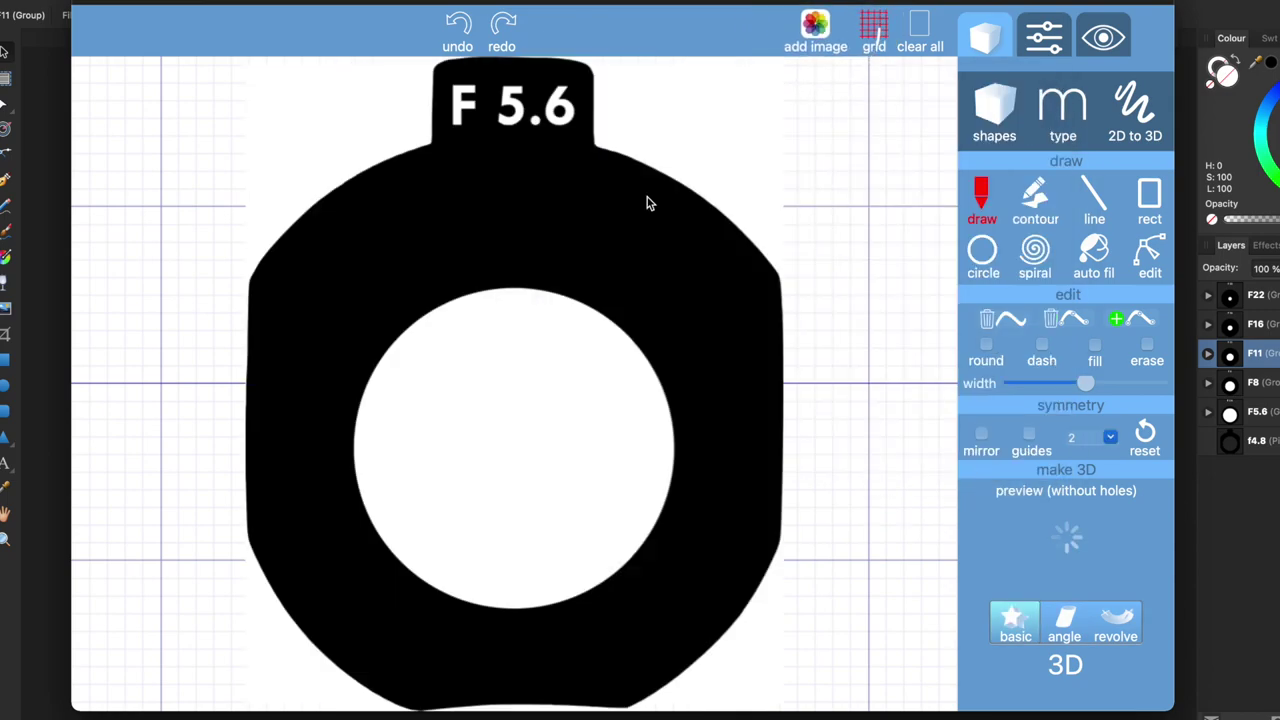
left_click(1068, 676)
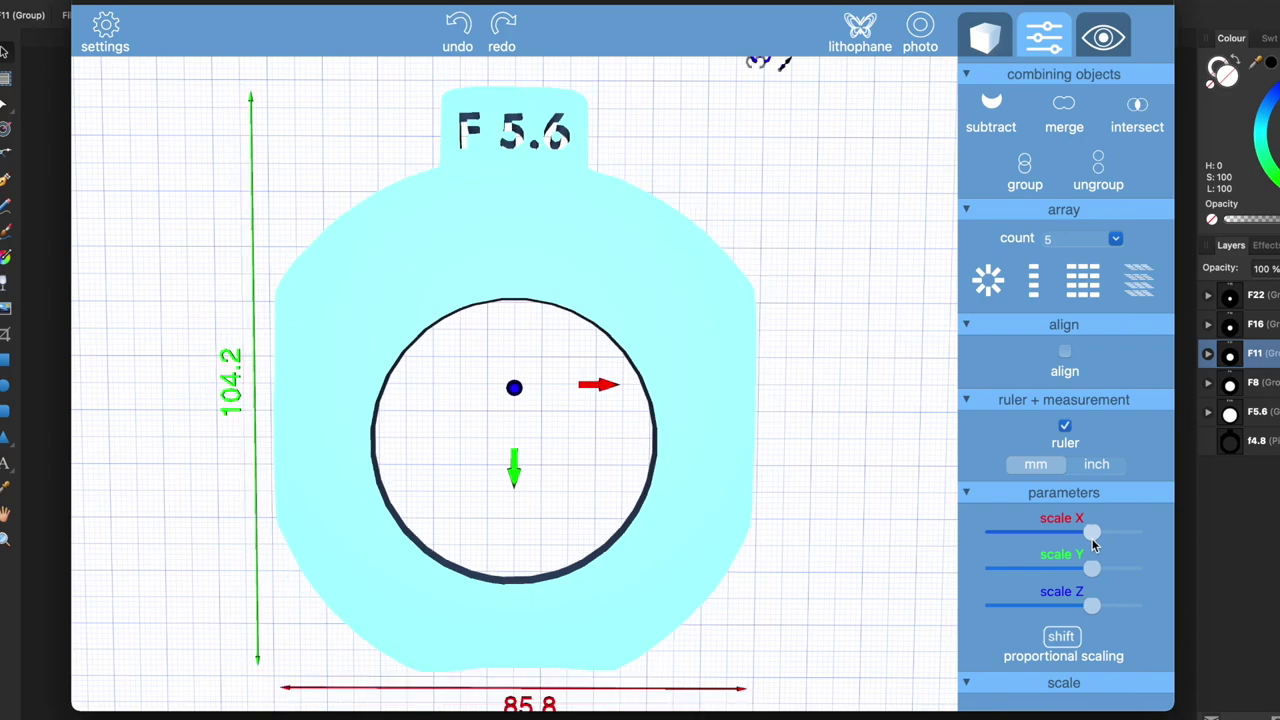
Enlarge the plate to about 104.2 × 85.8 mm and deselect it
left_click_drag(1022, 531, 1023, 531)
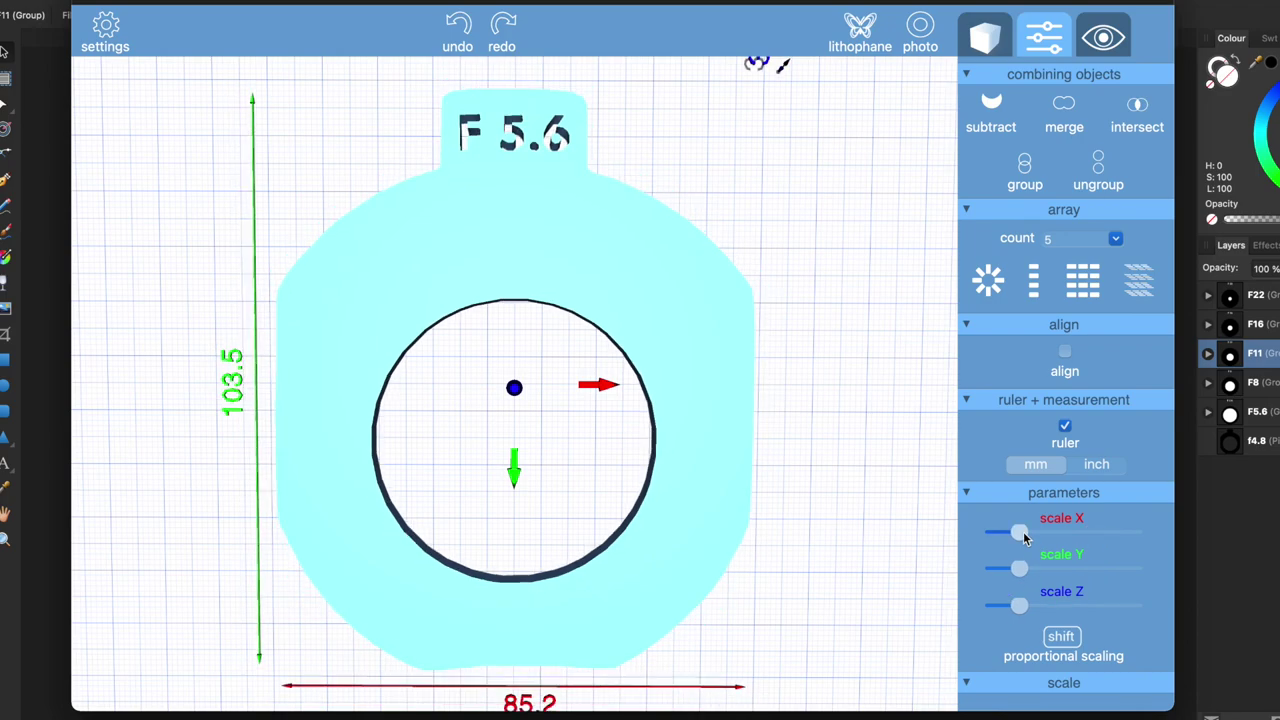
left_click_drag(926, 535, 863, 490)
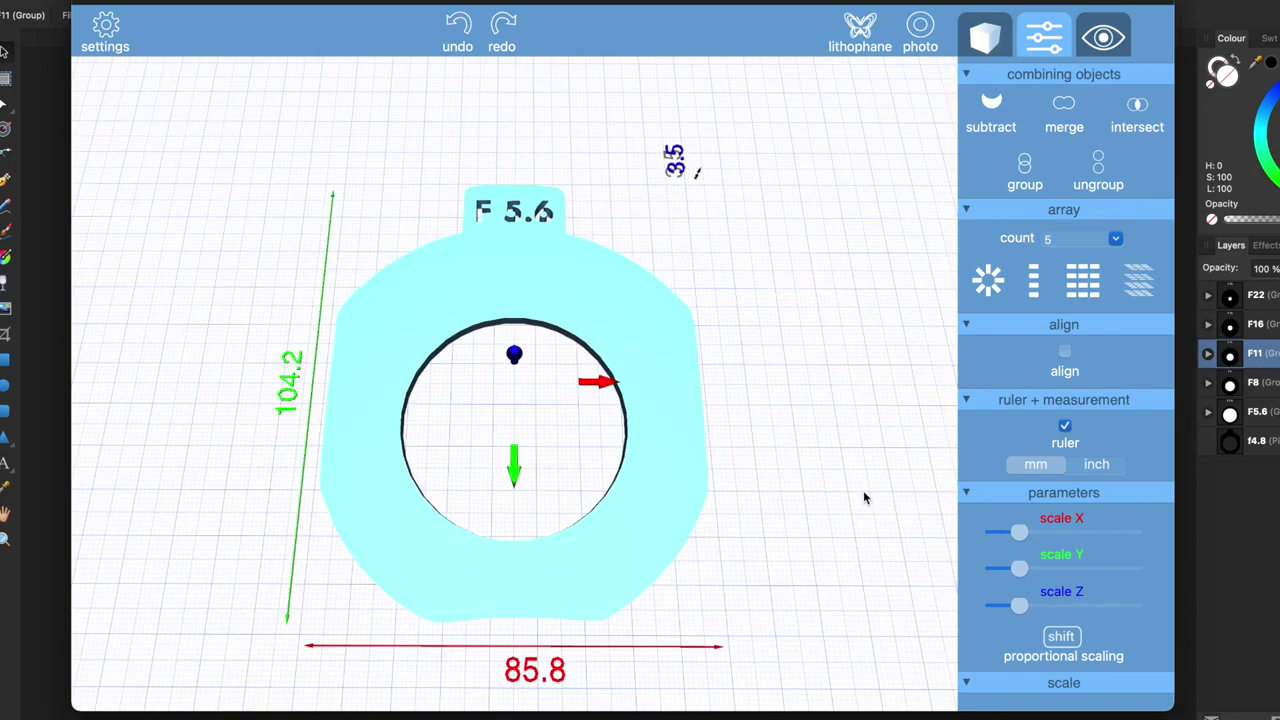
left_click(863, 492)
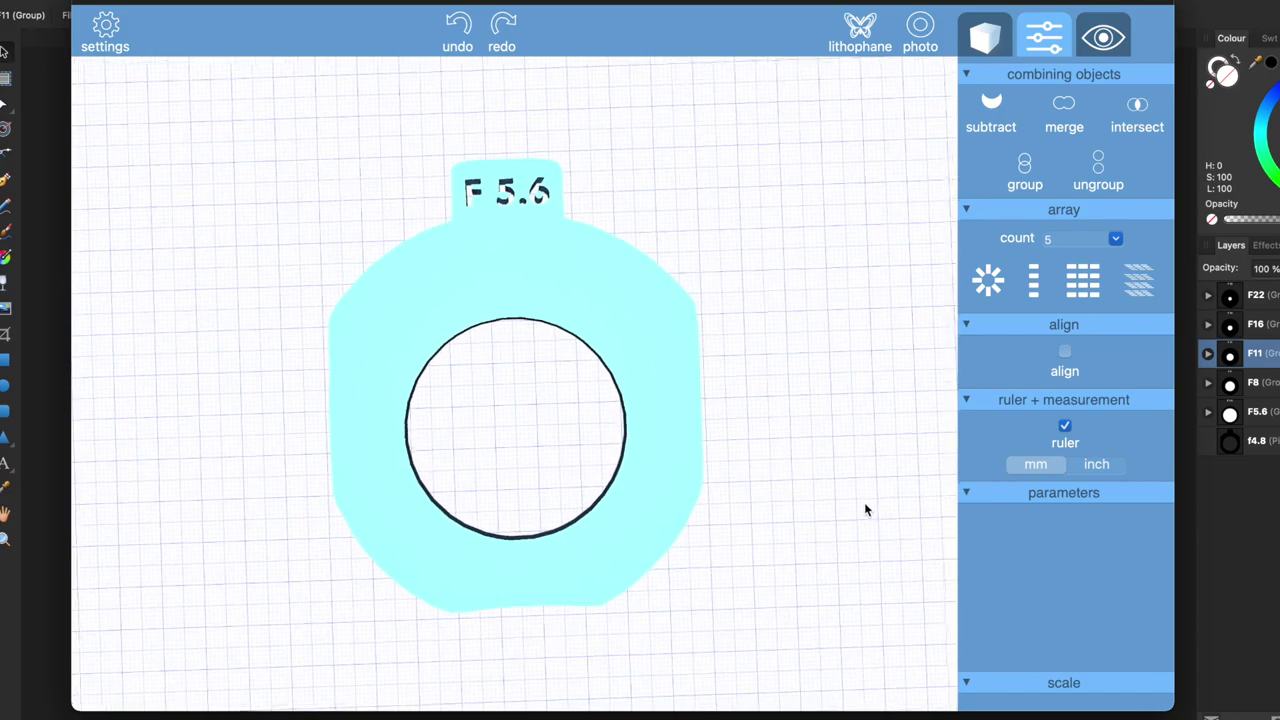
left_click(985, 37)
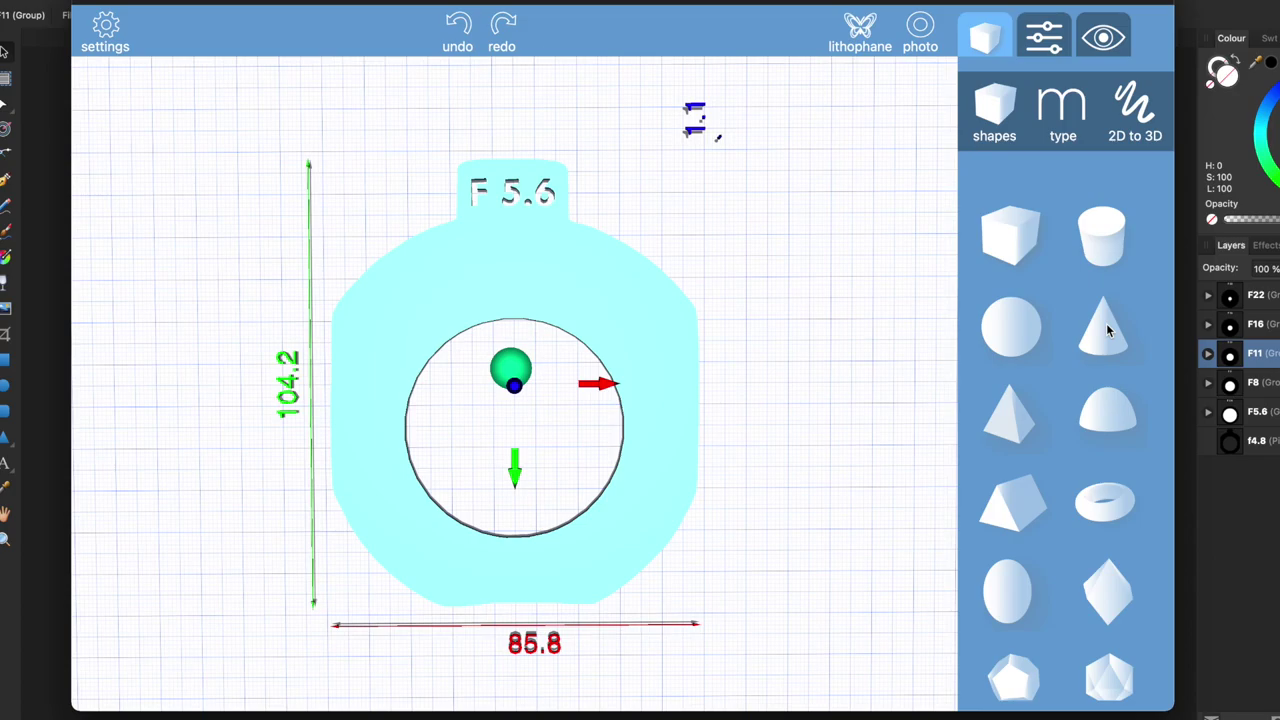
Undo the last action, select the small cone in the plate's hole and enter a 28.25 size value
key("super+z")
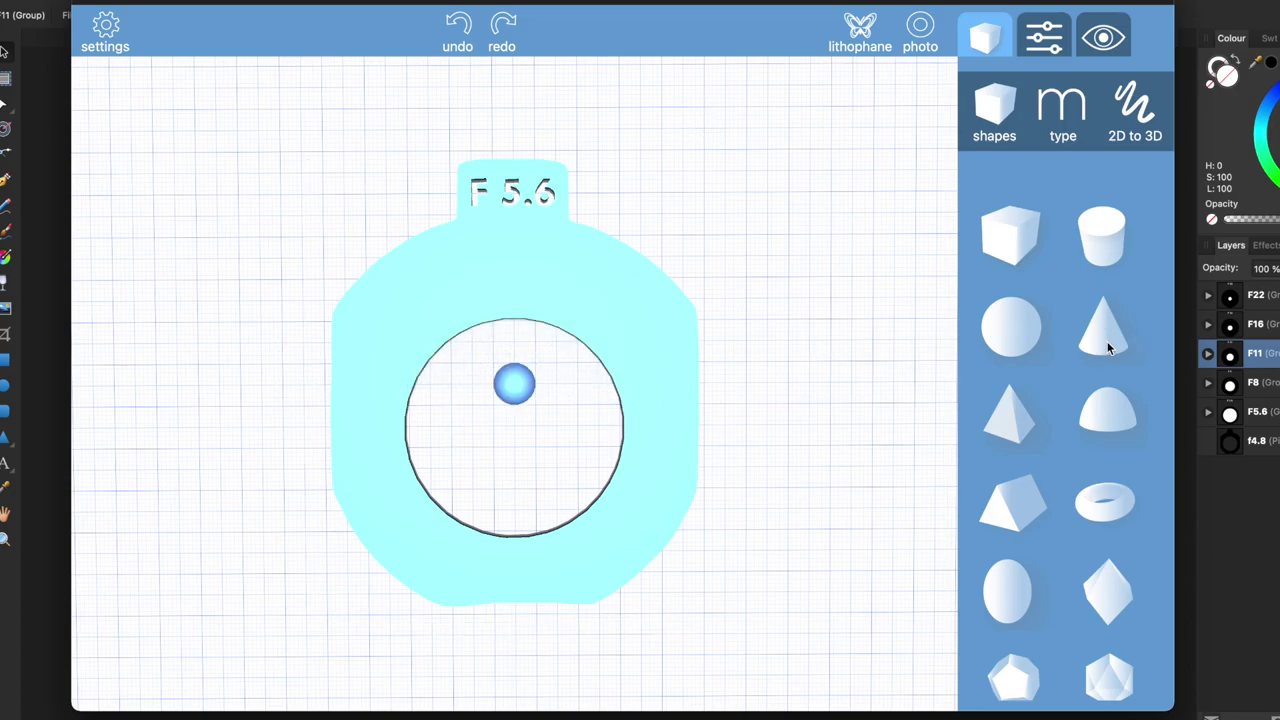
left_click(523, 383)
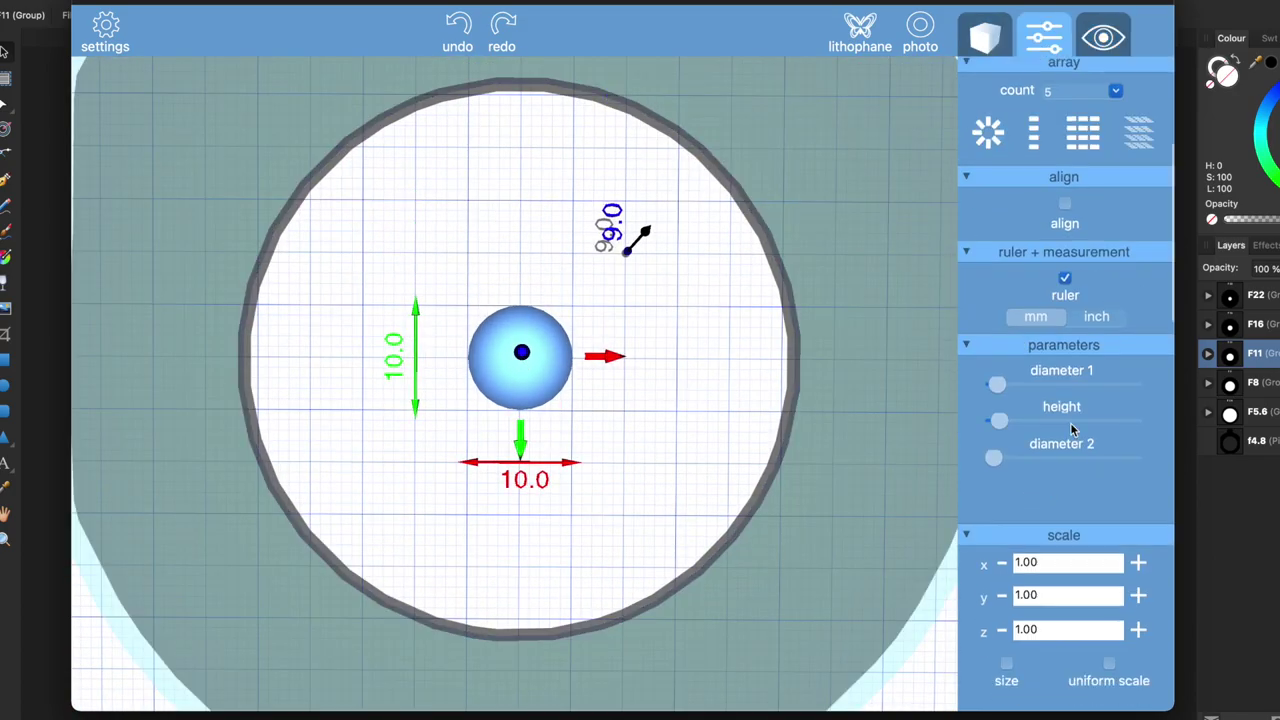
scroll(1070, 428, "down", 10)
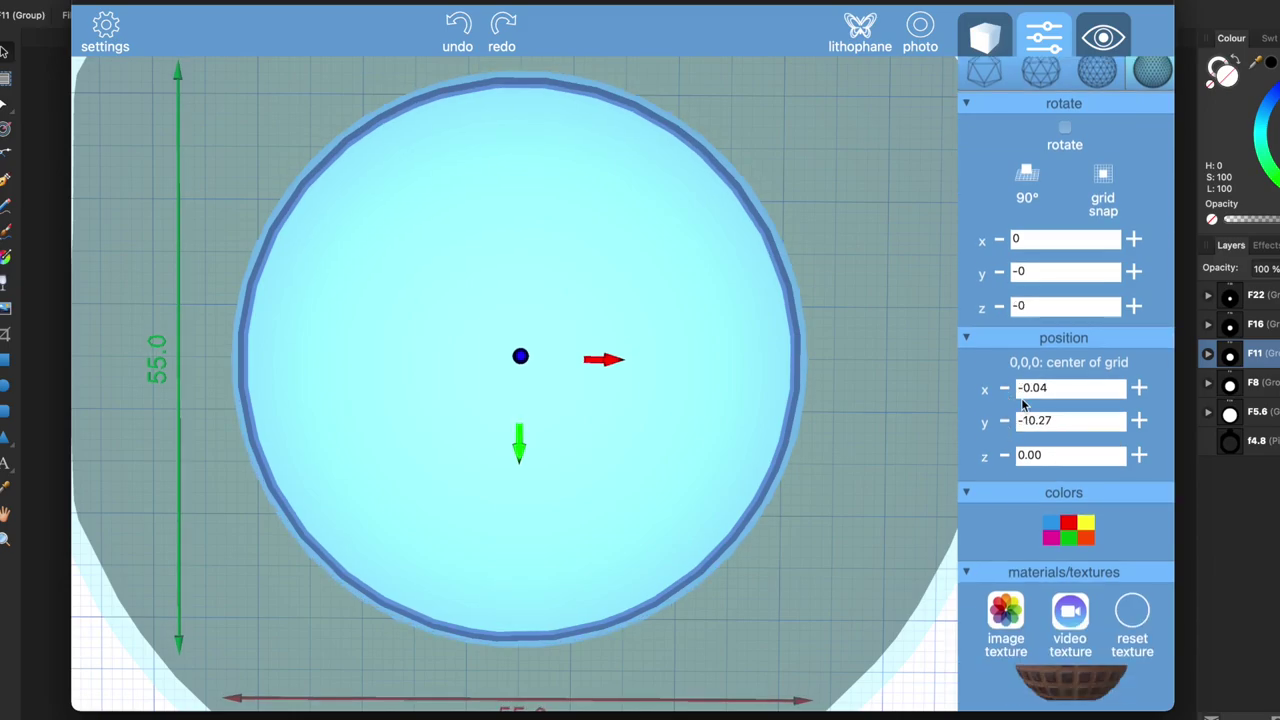
scroll(1022, 402, "up", 10)
scroll(811, 629, "down", 5)
left_click_drag(811, 629, 857, 400)
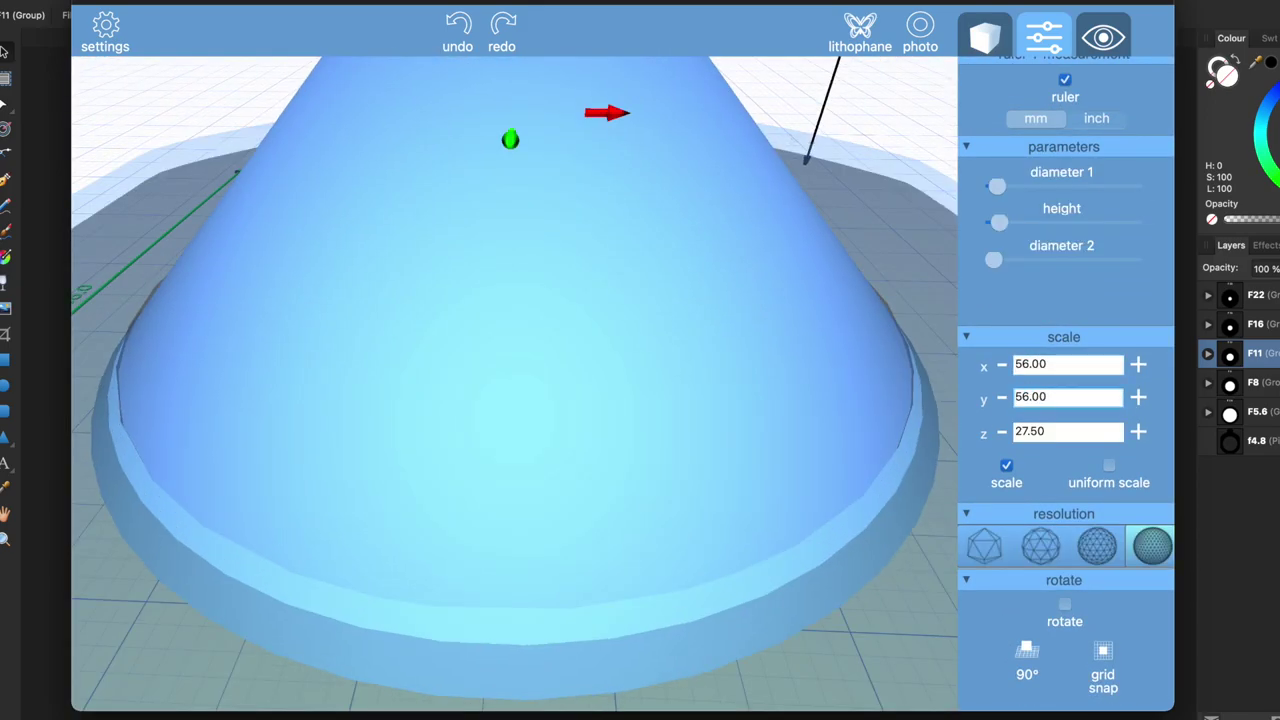
key("Tab")
type("28.25")
key("Return")
scroll(538, 348, "down", 5)
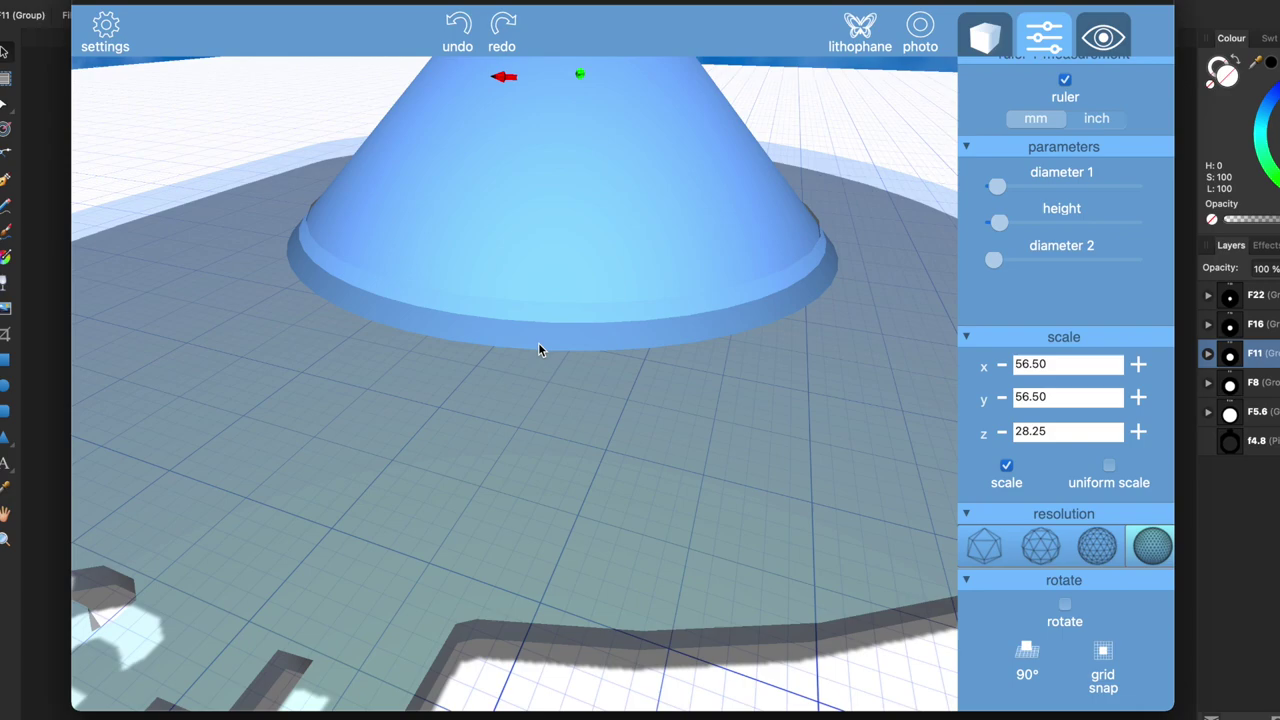
Set the cone's scale to 57 × 57 × 28.5
left_click_drag(1076, 365, 944, 361)
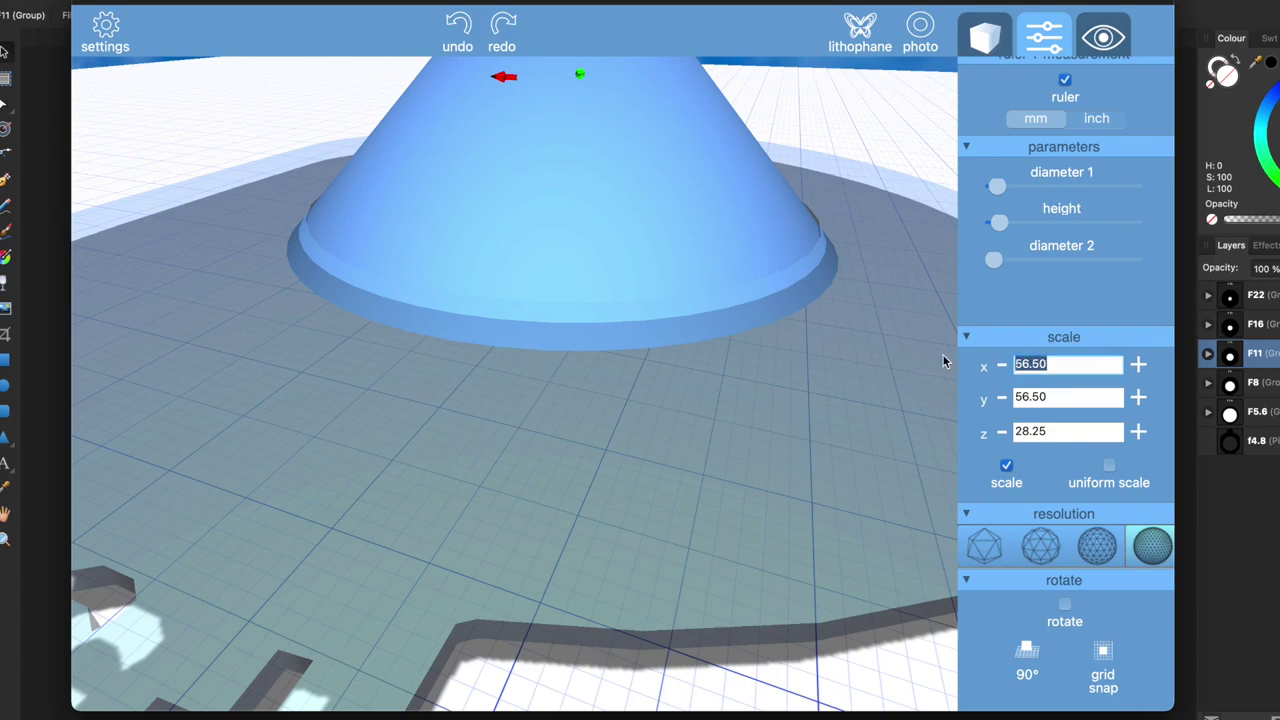
type("57")
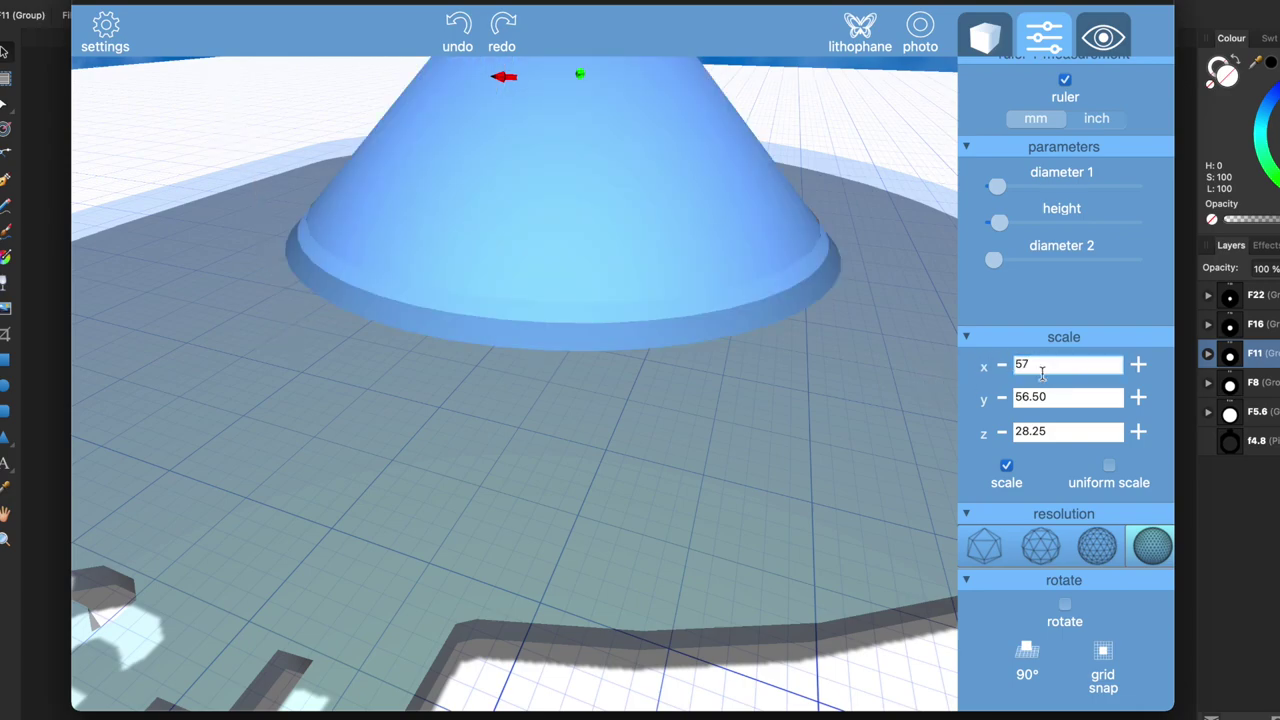
key("Tab")
type("57")
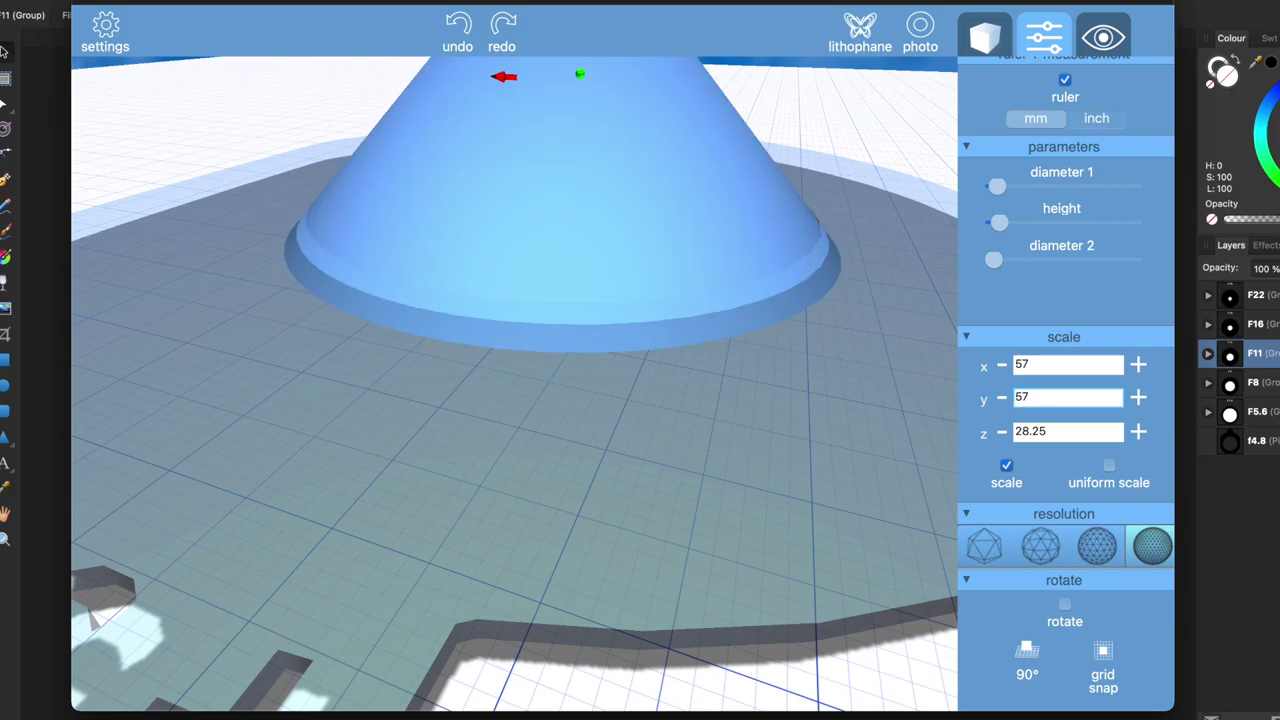
key("Tab")
type("28.5")
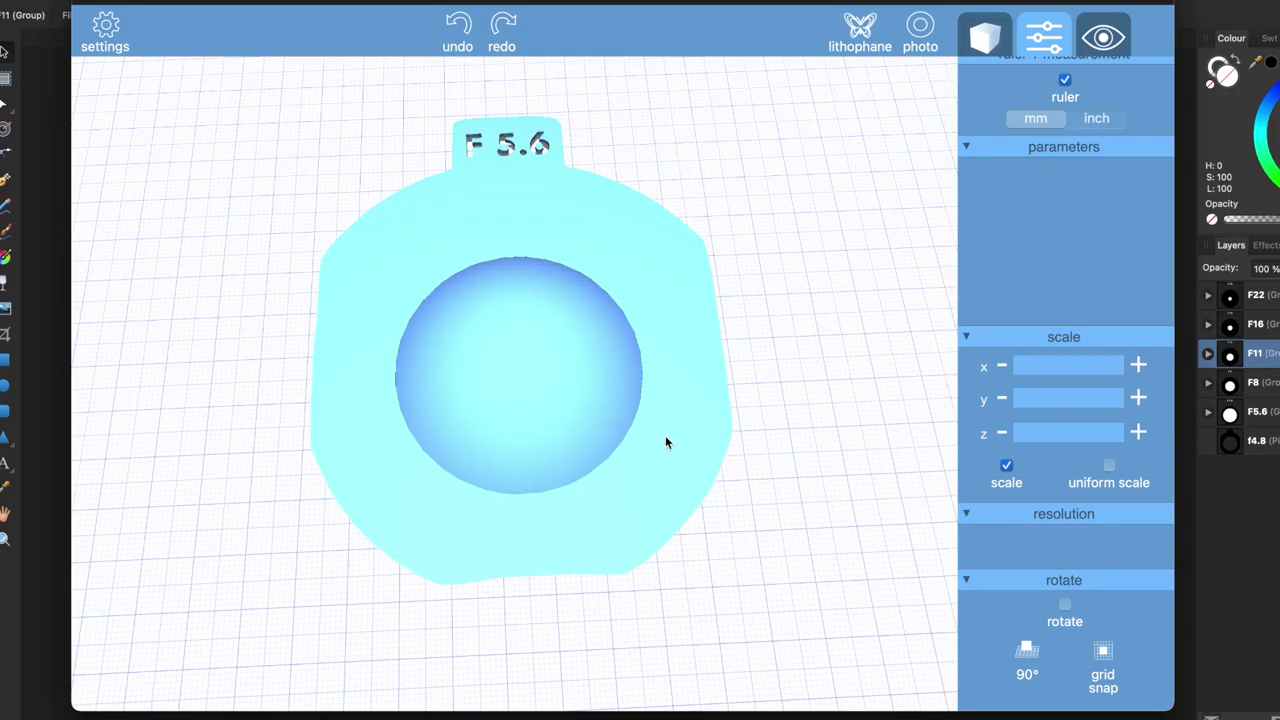
Subtract the cone from the F5.6 plate and tilt the view to inspect the chamfered hole
left_click(531, 349)
left_click(991, 254)
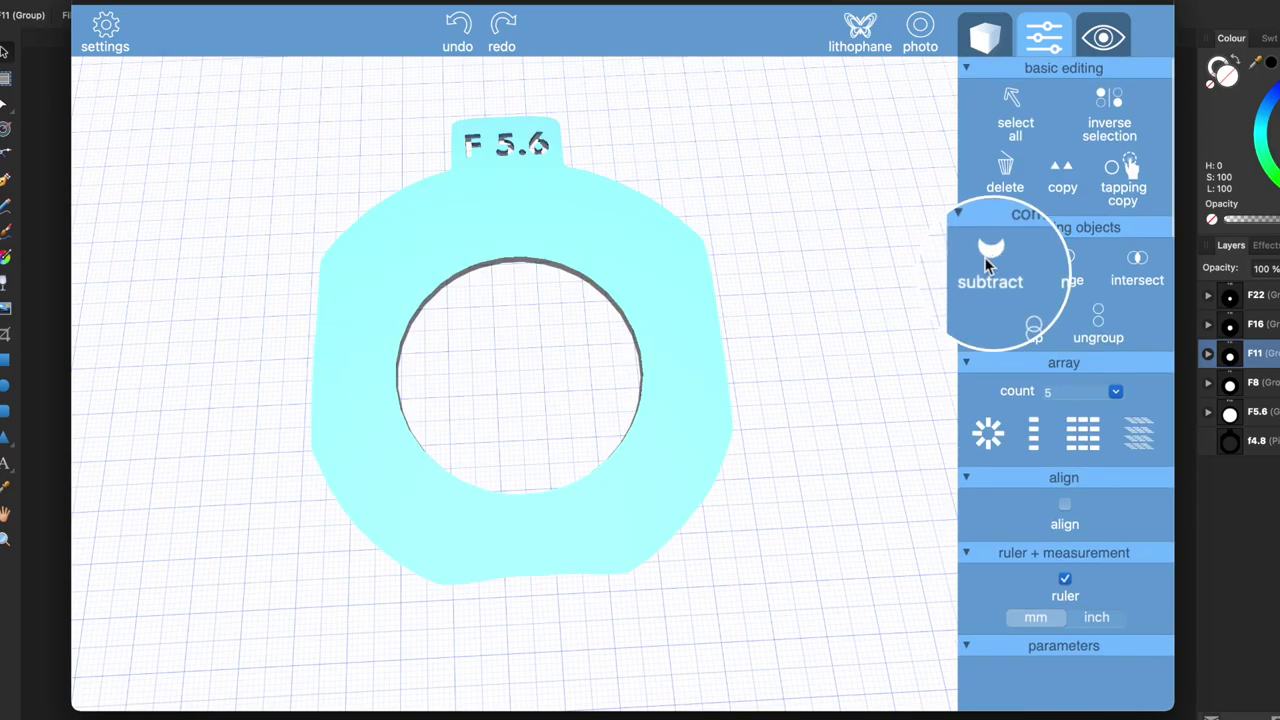
left_click_drag(809, 431, 811, 409)
scroll(577, 273, "up", 5)
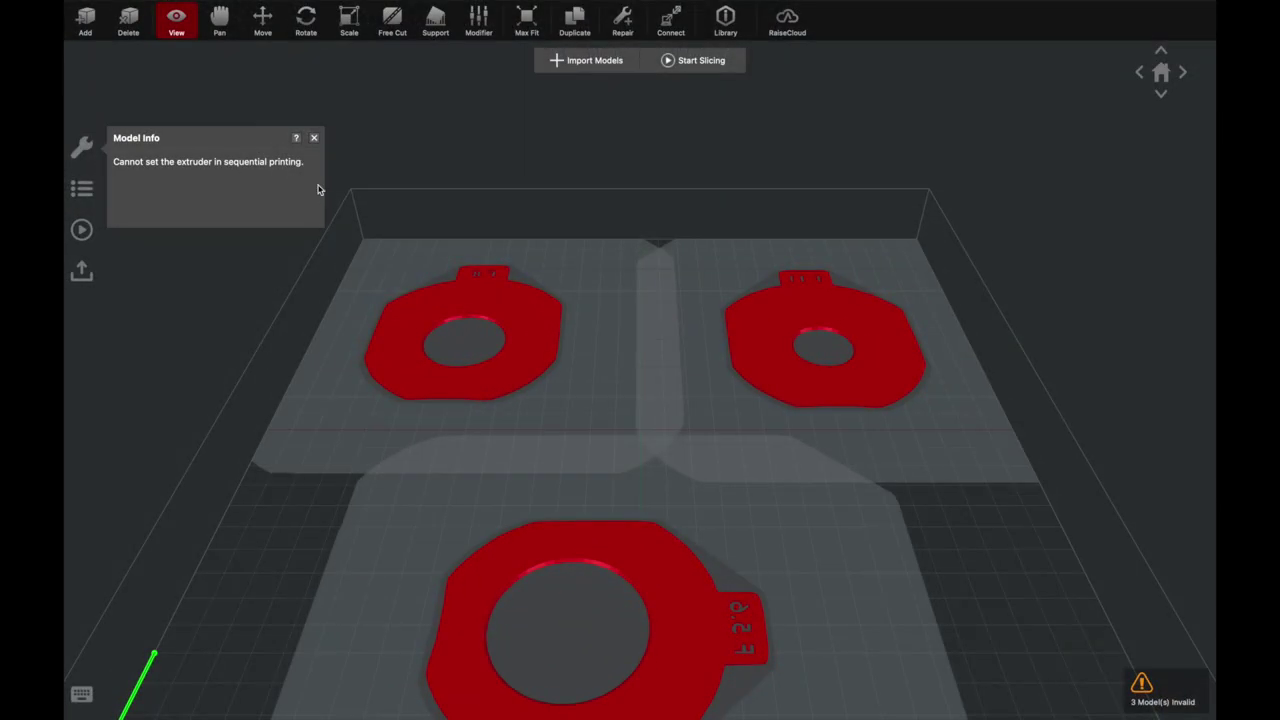
Close the model information popup, then select and deselect all three plates
left_click(313, 138)
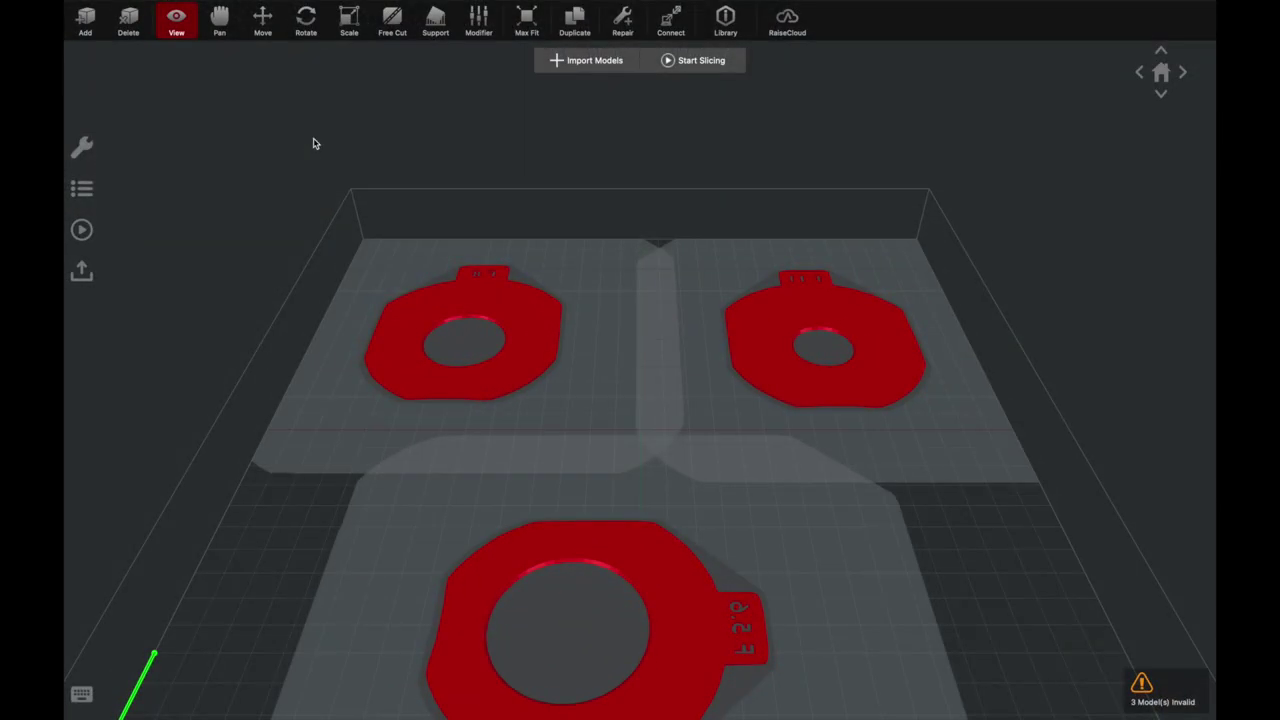
scroll(457, 434, "down", 4)
key("ctrl+a")
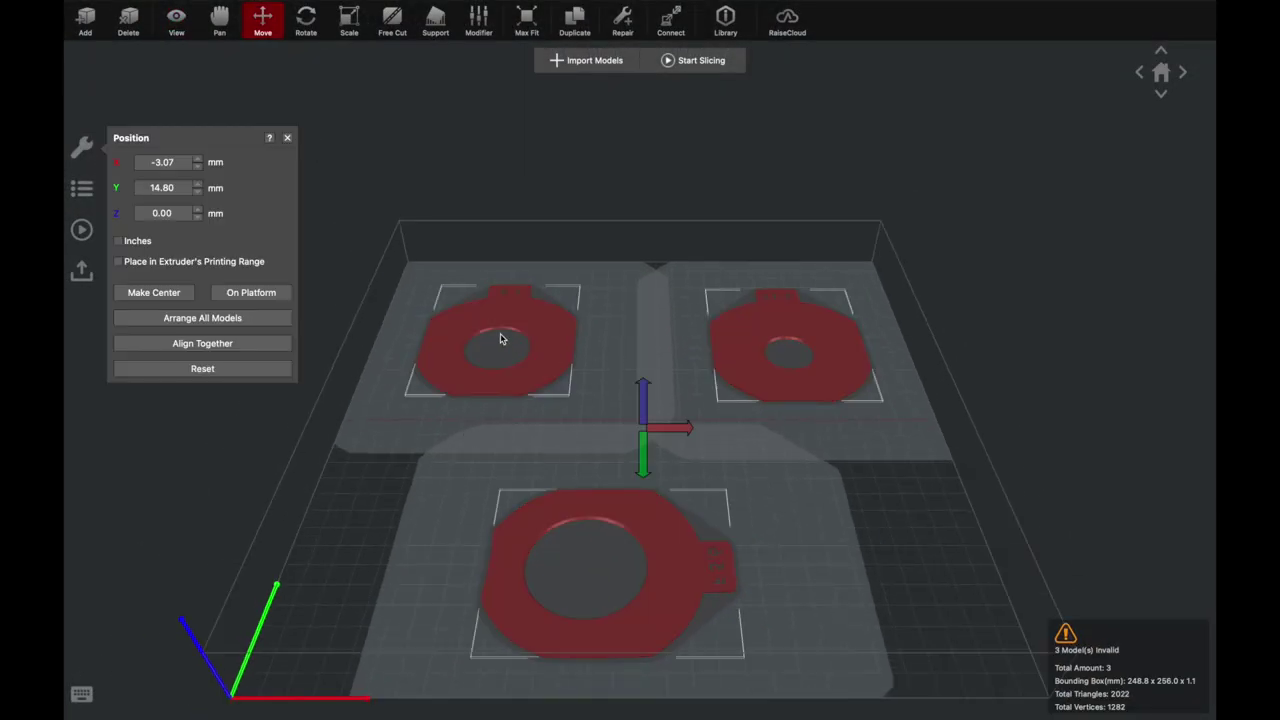
left_click(383, 188)
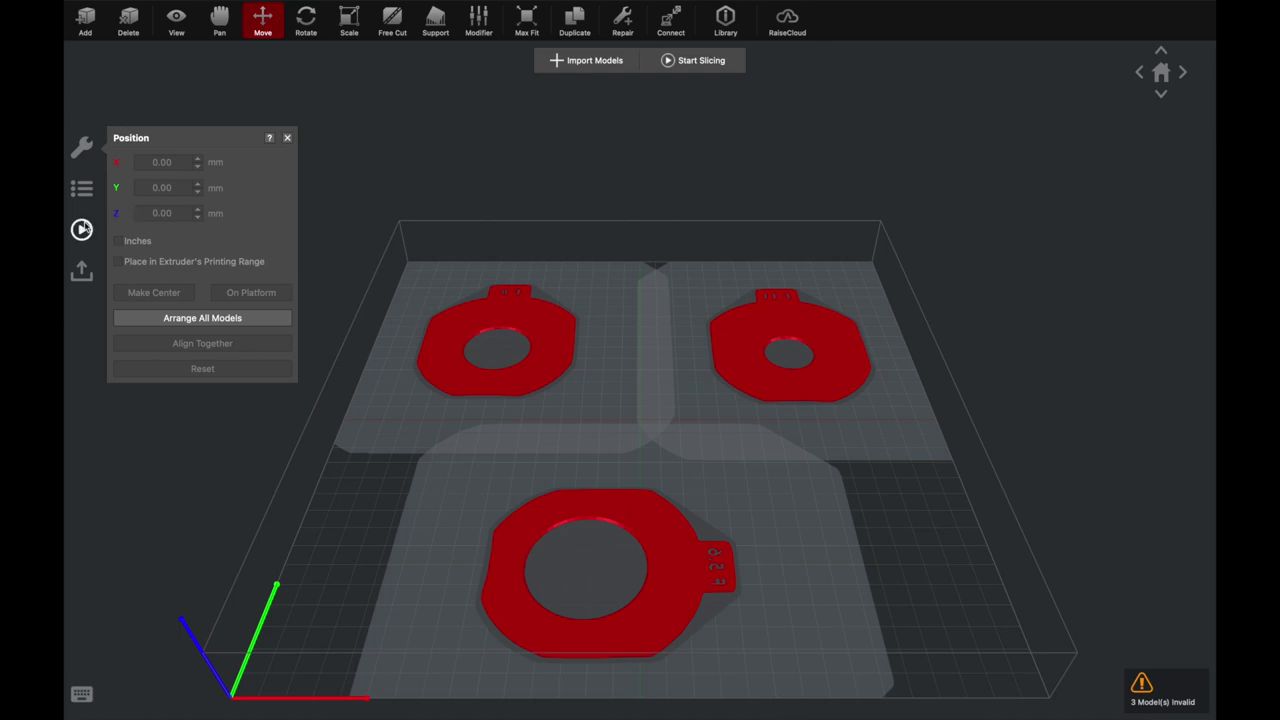
Review the Sequential Printing settings, then slice the three plates with the petg speed template
left_click(82, 229)
left_click(399, 165)
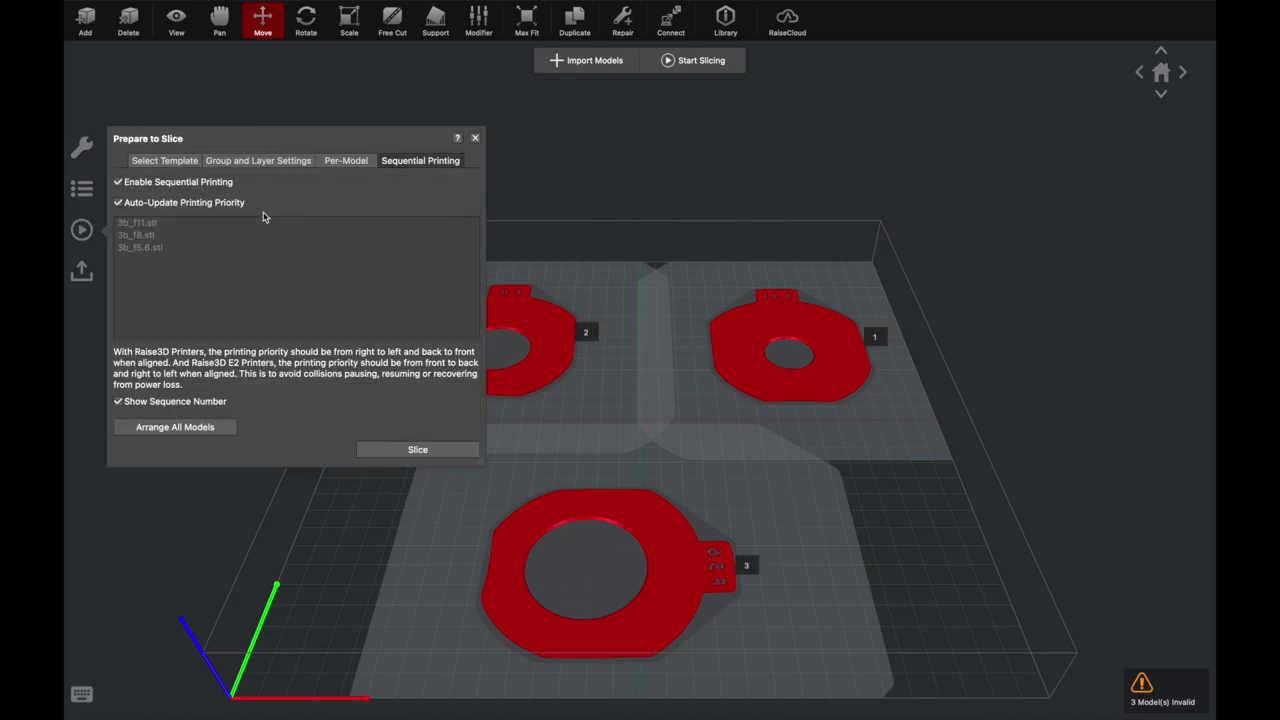
left_click(475, 137)
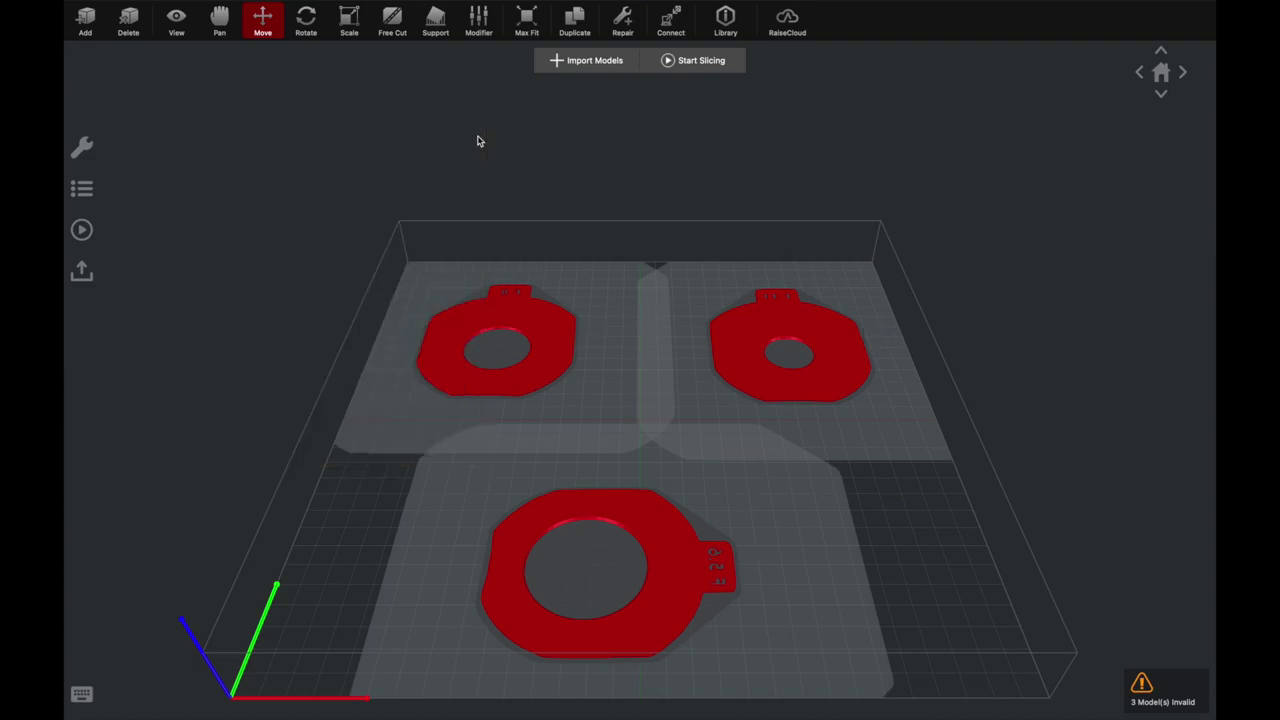
left_click(690, 61)
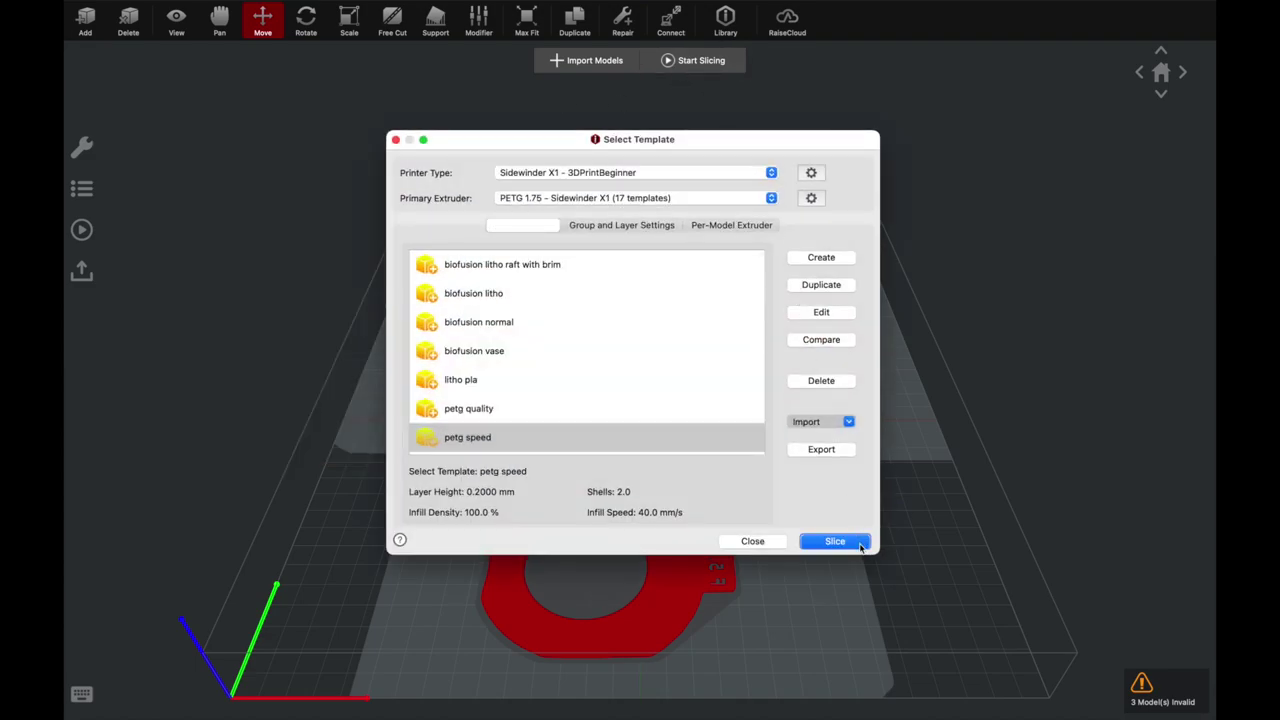
left_click(853, 549)
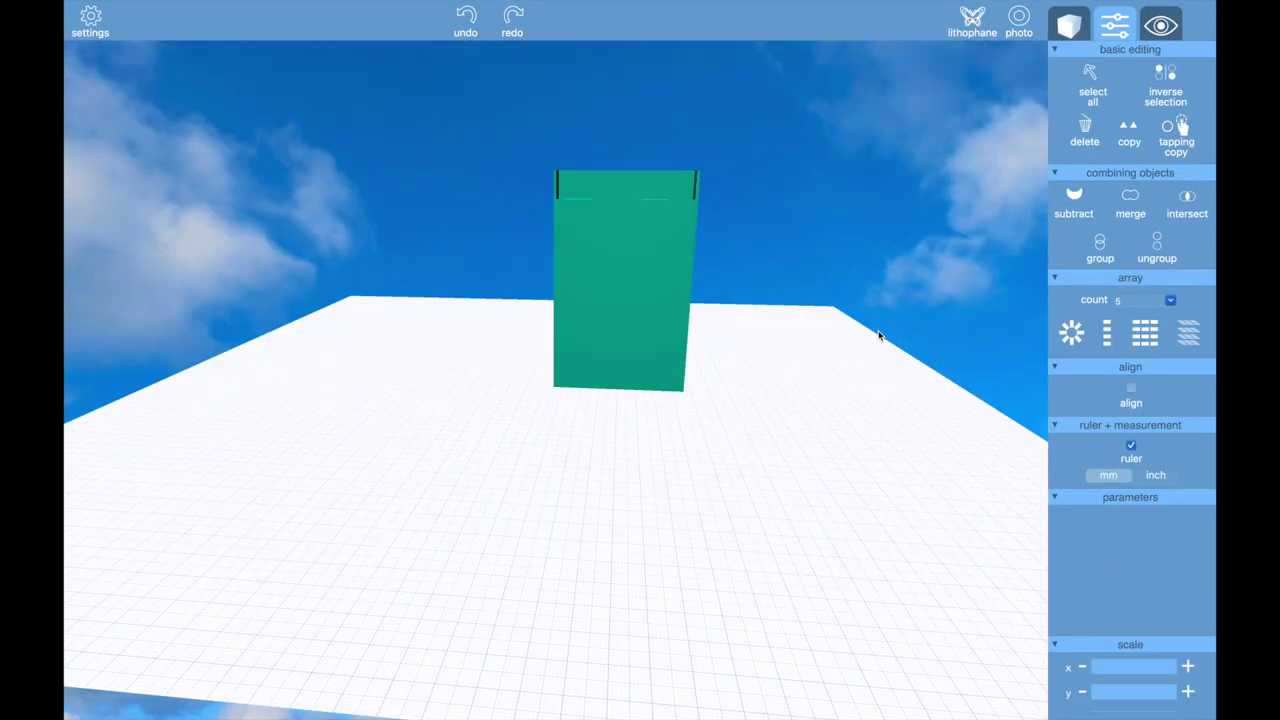
Orbit to look down on the box and subtract the 11.4 × 70.9 × 16.5 inner block from it
left_click_drag(877, 334, 909, 329)
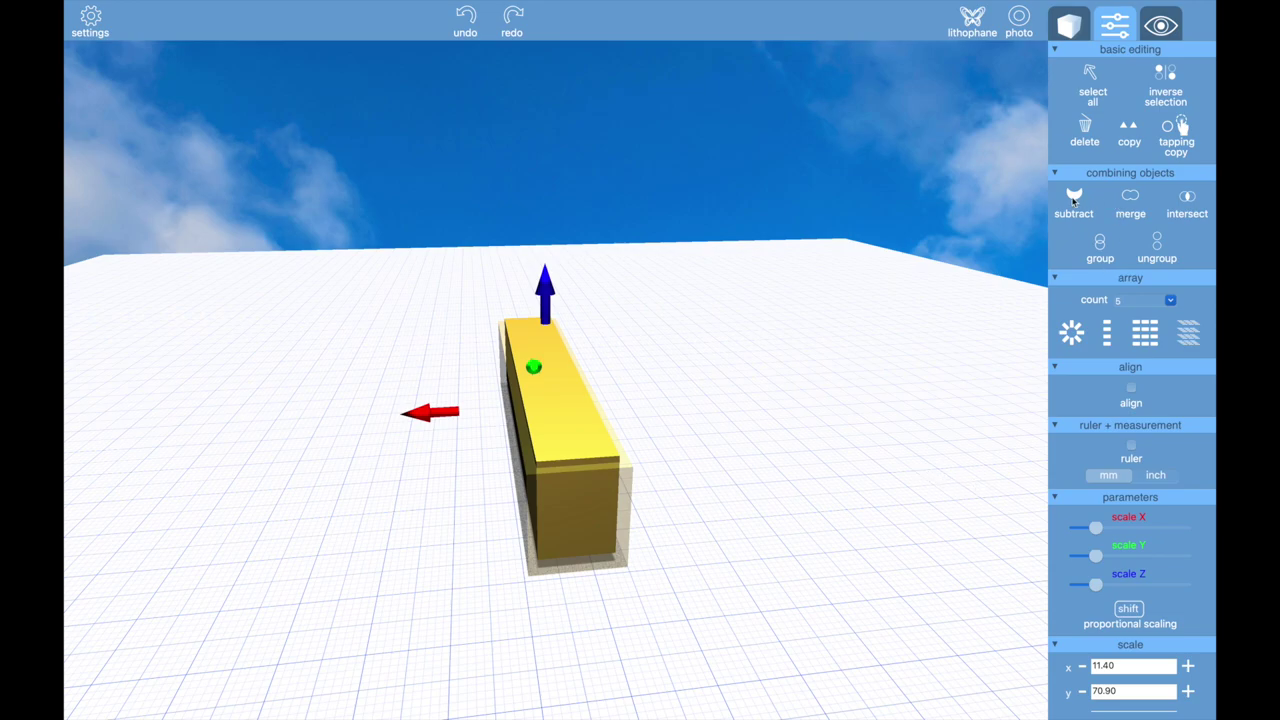
left_click(1074, 199)
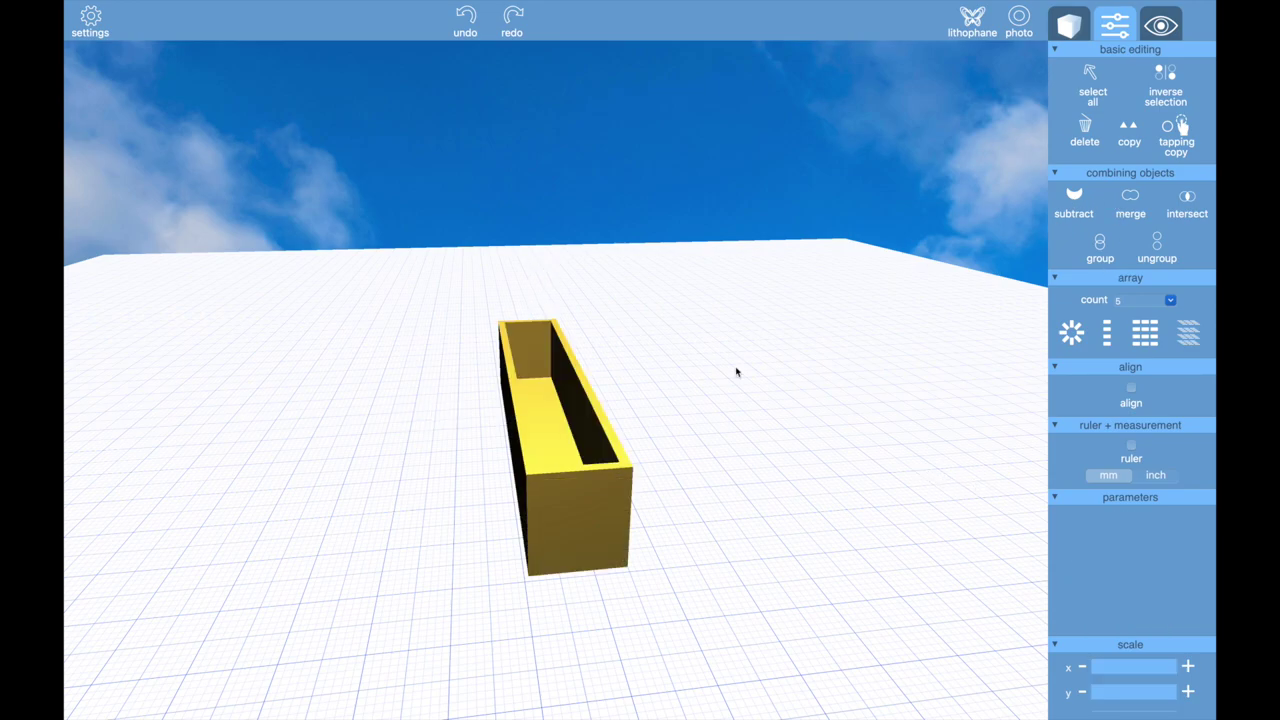